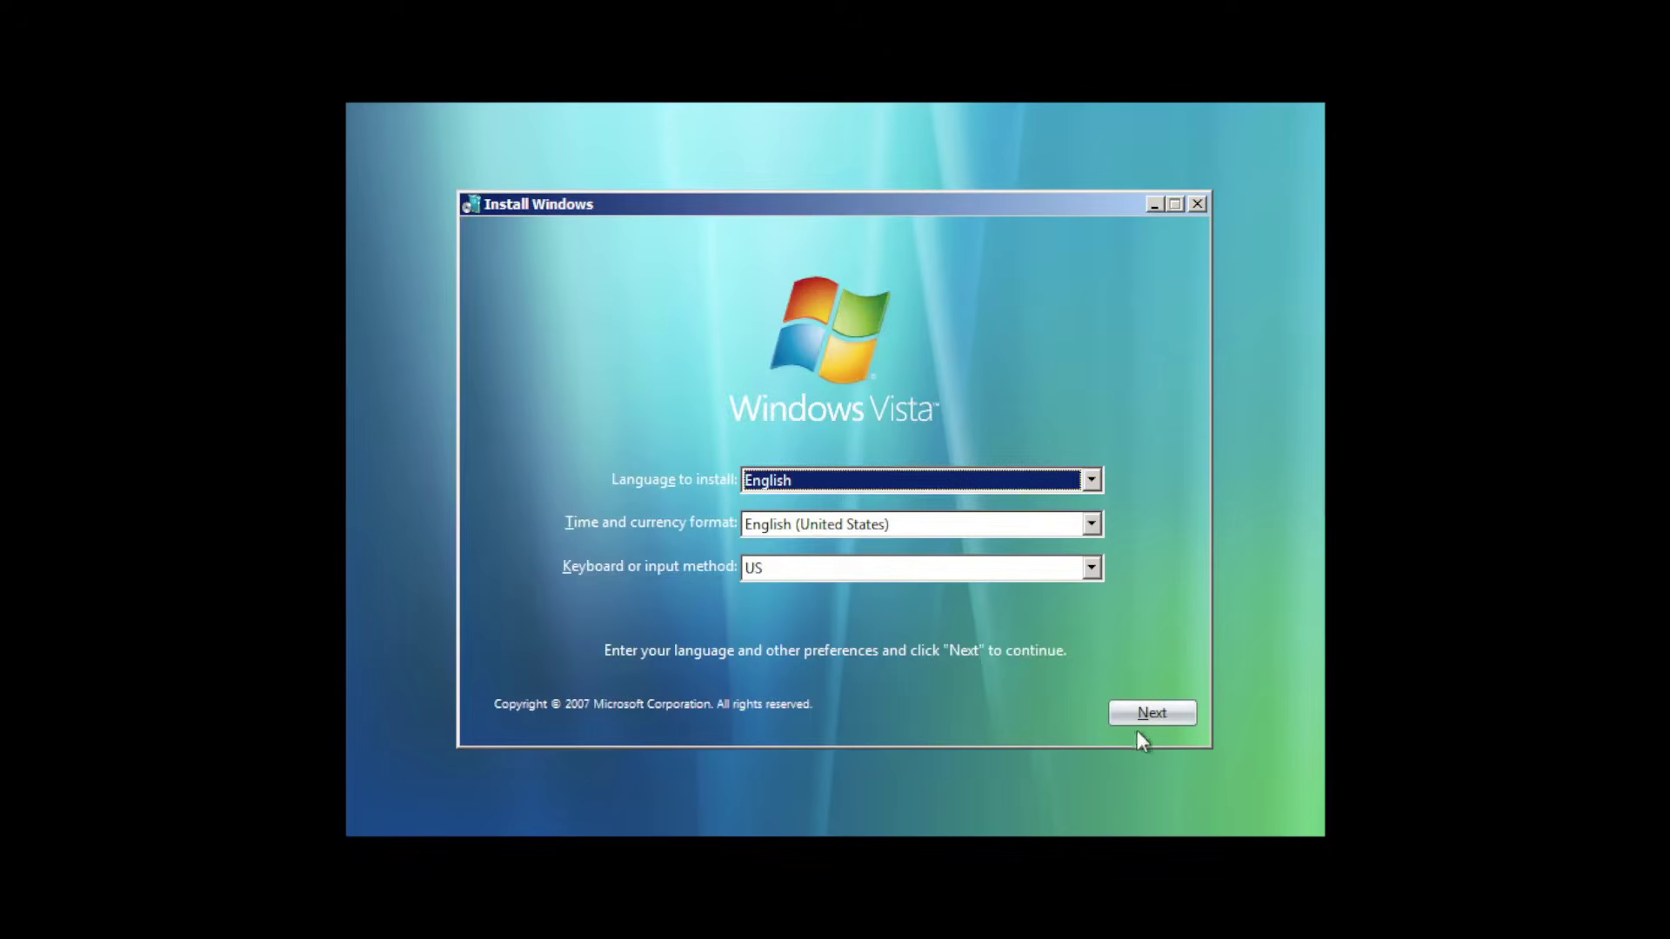
Step: Start the Windows Vista installation with English, English (United States) format and US keyboard, and proceed to the license terms
{"action": "left_click", "coordinate": [1143, 717]}
{"action": "left_click", "coordinate": [896, 463]}
{"action": "left_click", "coordinate": [1152, 681]}
{"action": "left_click", "coordinate": [1097, 572]}
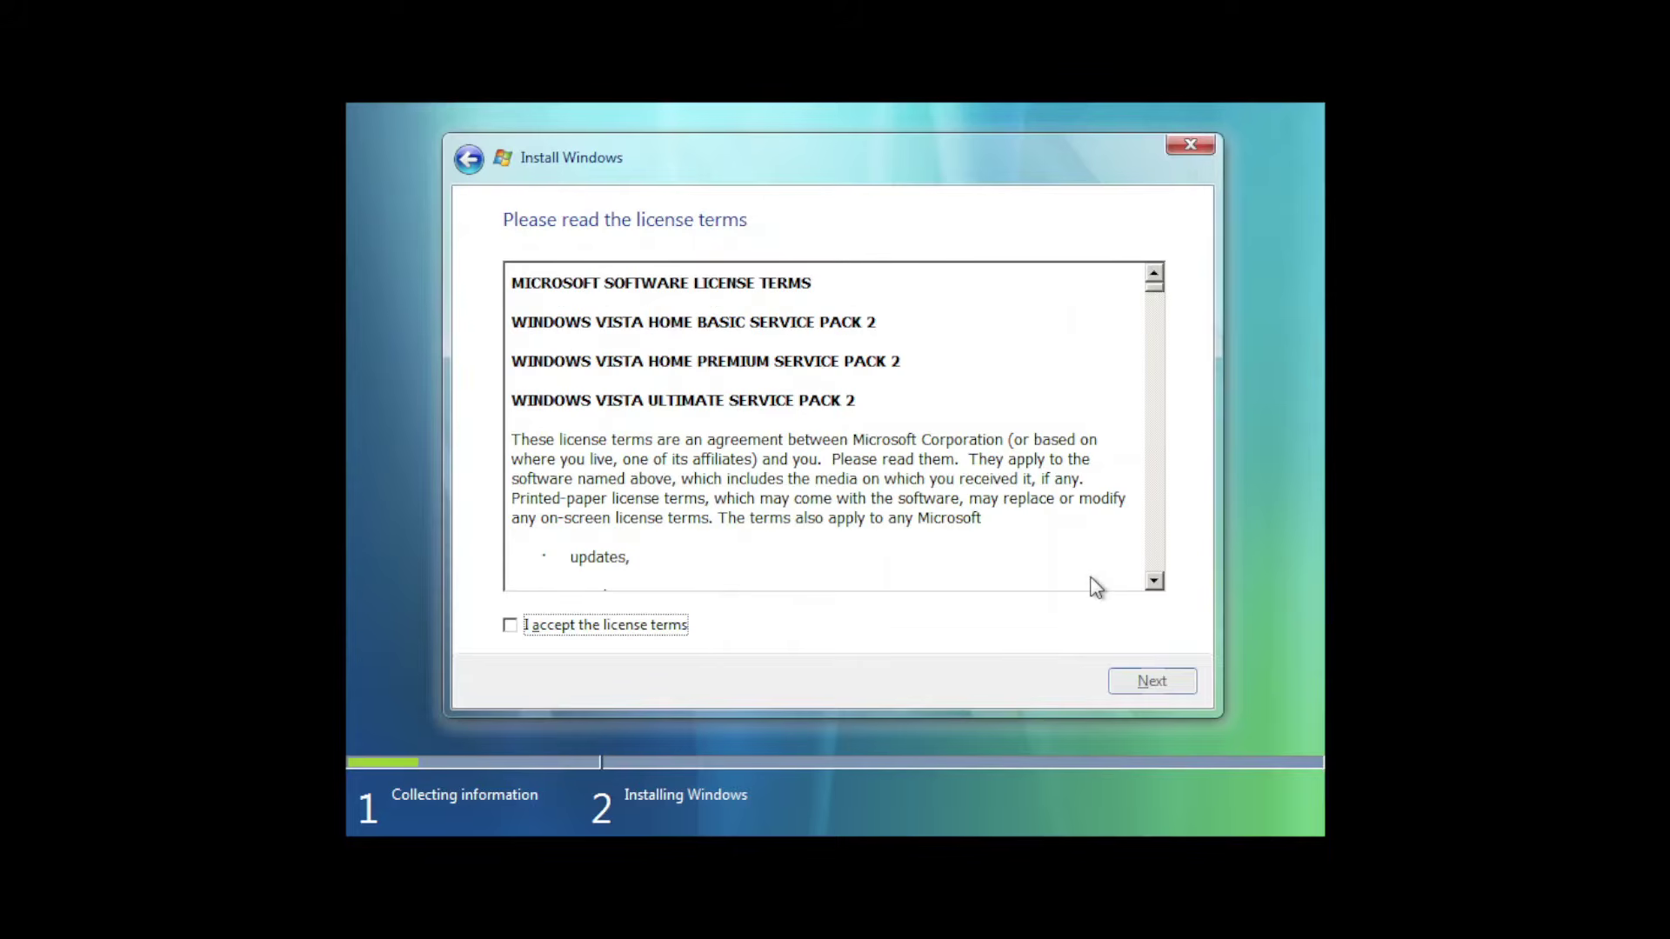
Step: Accept the license terms, format Disk 0 Partition 1 and continue the installation on that partition
{"action": "key", "text": "space"}
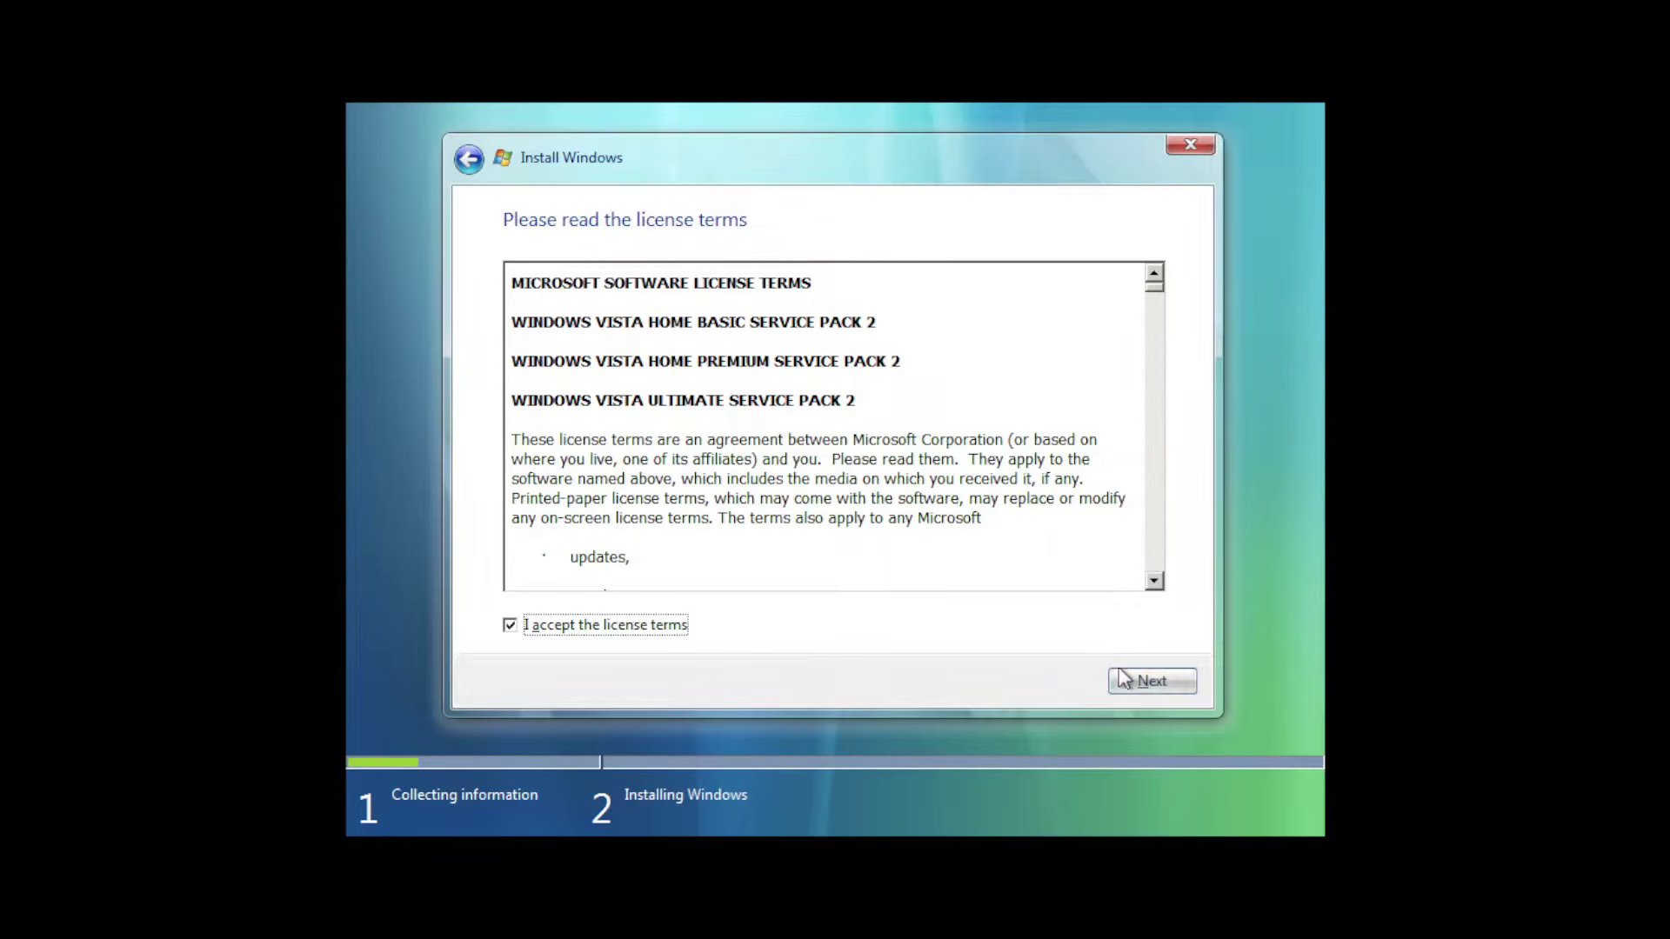
{"action": "left_click", "coordinate": [1126, 680]}
{"action": "left_click", "coordinate": [904, 432]}
{"action": "left_click", "coordinate": [862, 534]}
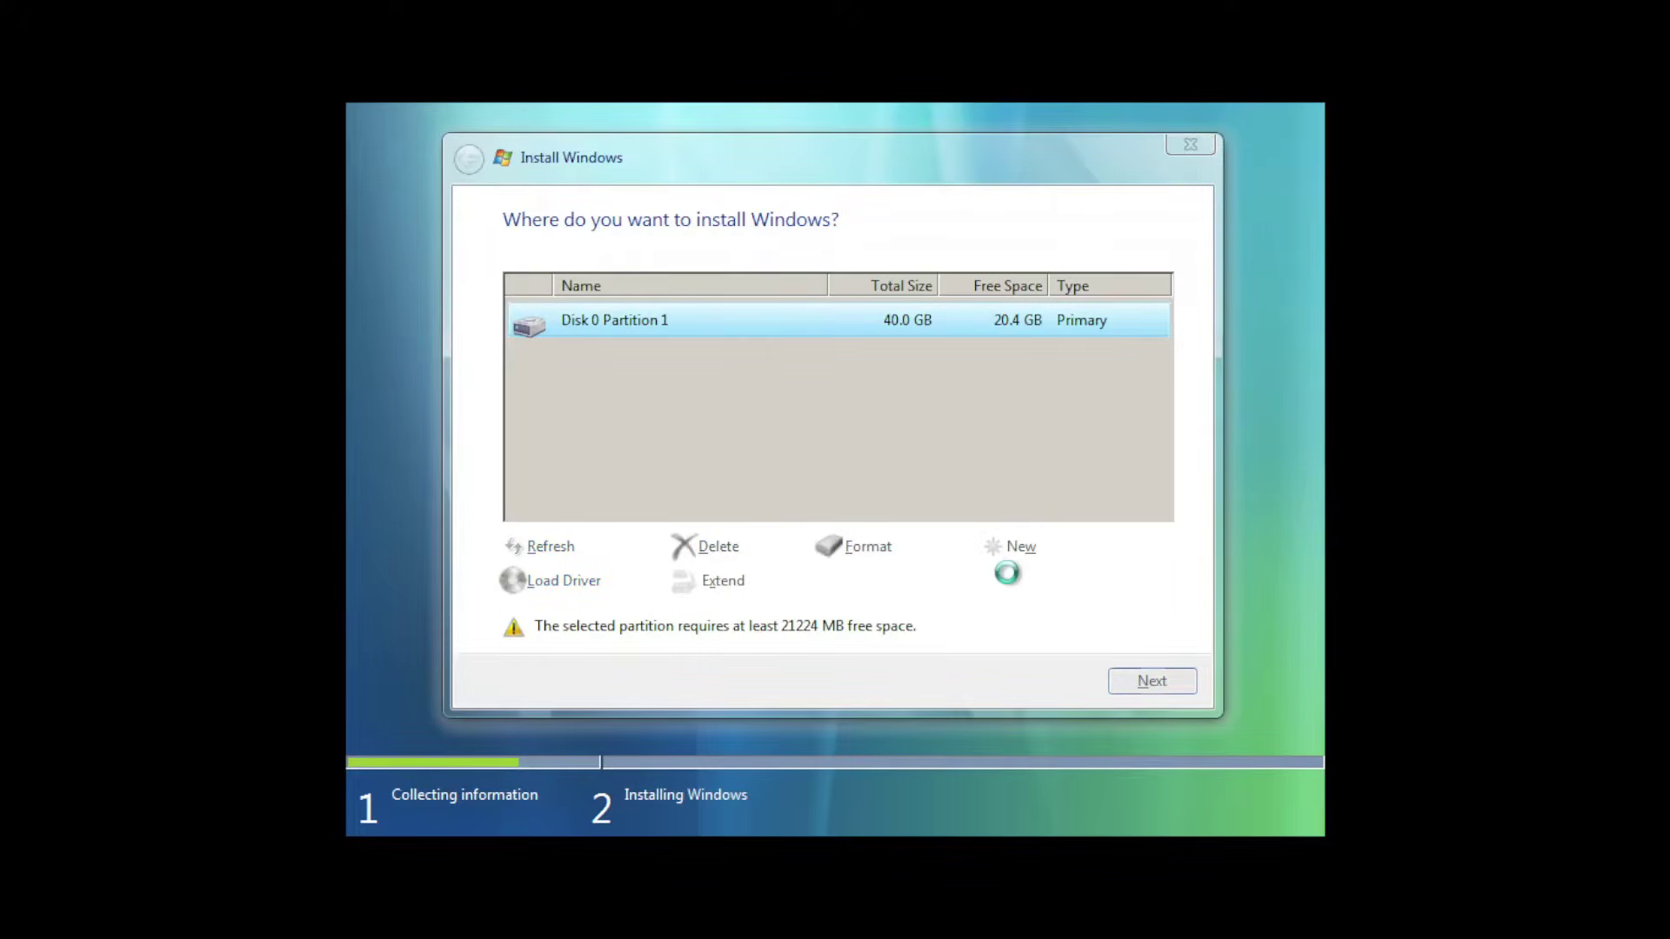
{"action": "left_click", "coordinate": [1122, 682]}
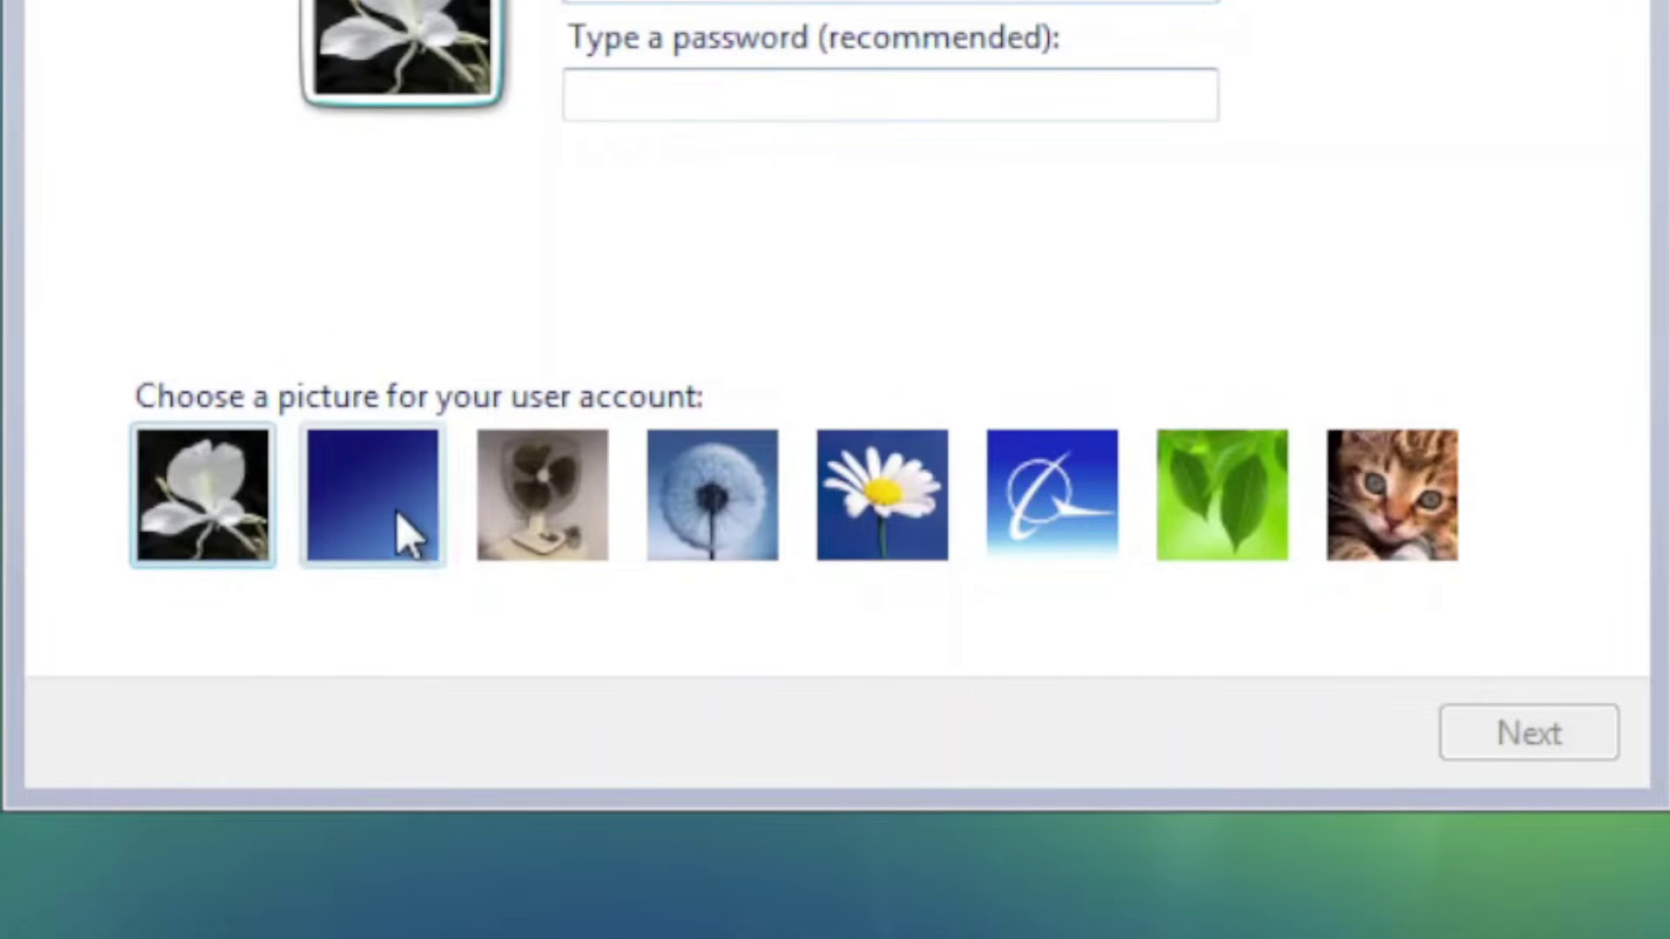
Step: Try the available account pictures, choose the desk fan picture for the user account and continue the setup
{"action": "left_click", "coordinate": [409, 524]}
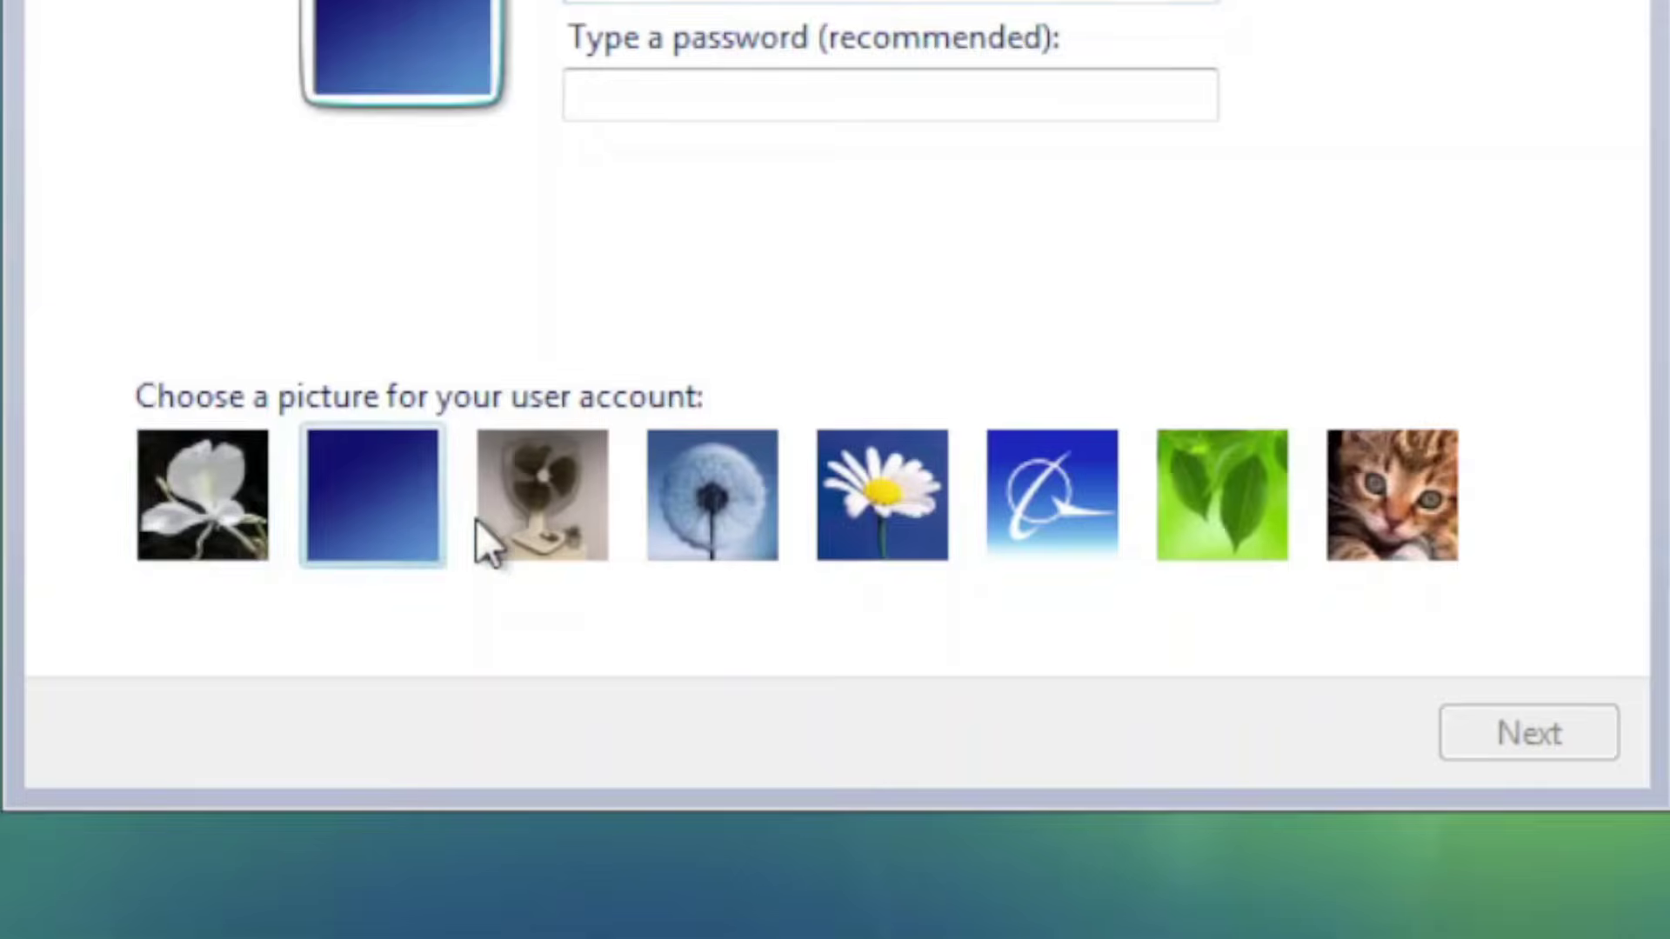
{"action": "left_click", "coordinate": [546, 521]}
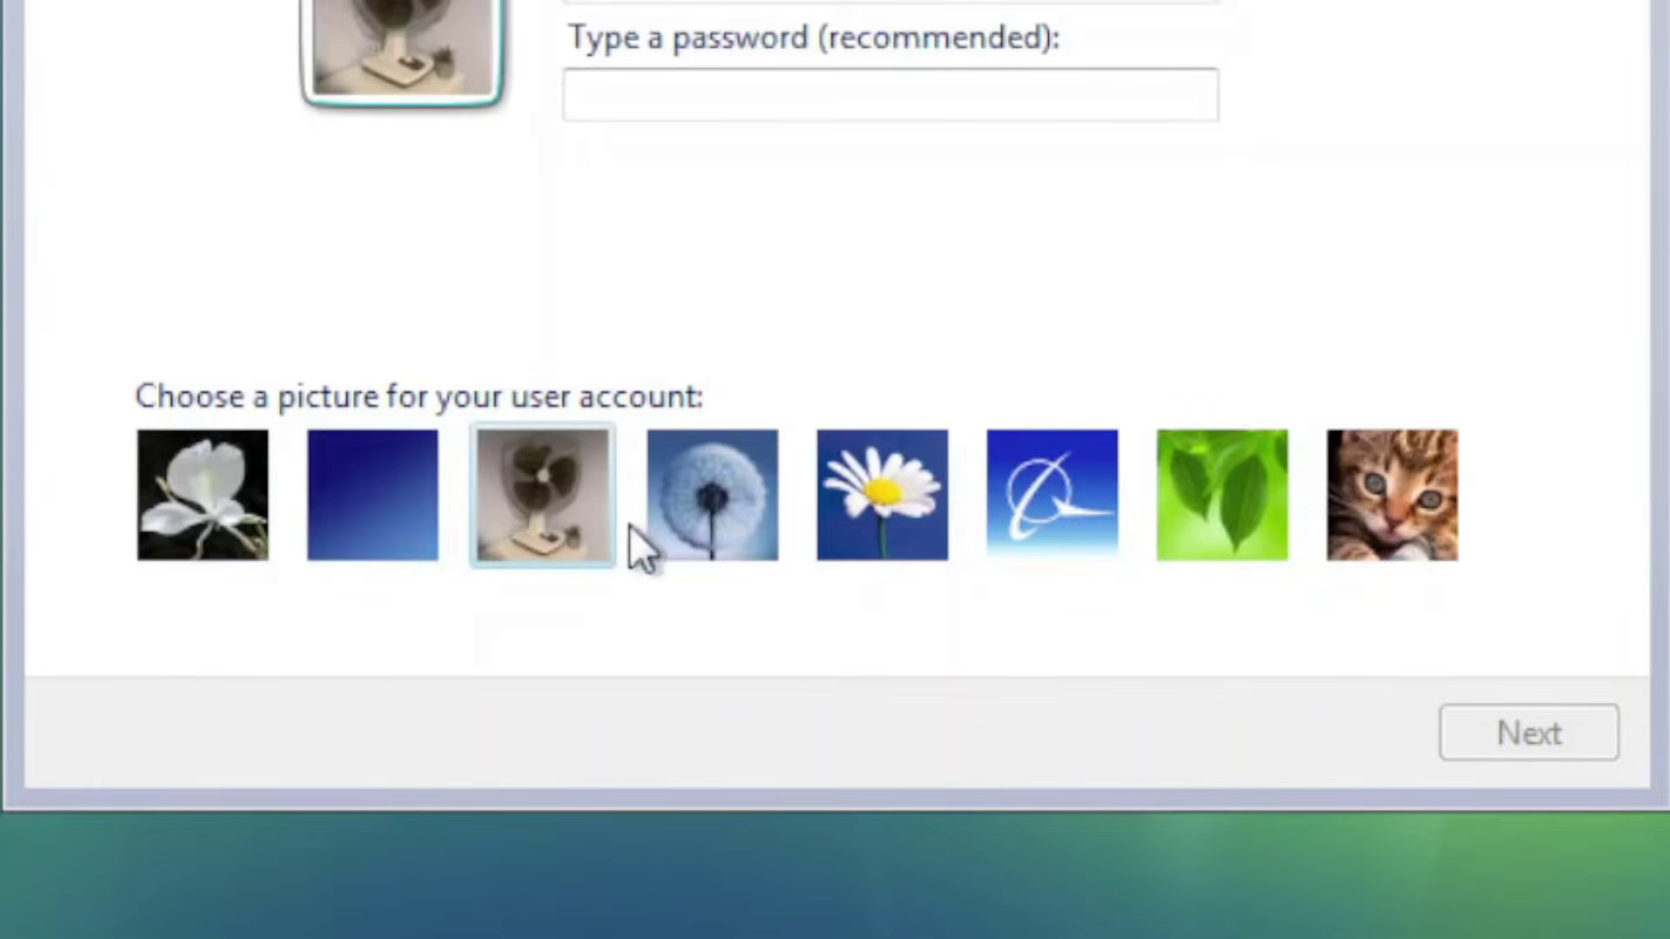
{"action": "left_click", "coordinate": [696, 524]}
{"action": "left_click", "coordinate": [879, 509]}
{"action": "left_click", "coordinate": [1044, 496]}
{"action": "left_click", "coordinate": [1218, 504]}
{"action": "left_click", "coordinate": [1374, 513]}
{"action": "left_click", "coordinate": [218, 500]}
{"action": "left_click", "coordinate": [574, 481]}
{"action": "left_click", "coordinate": [1529, 732]}
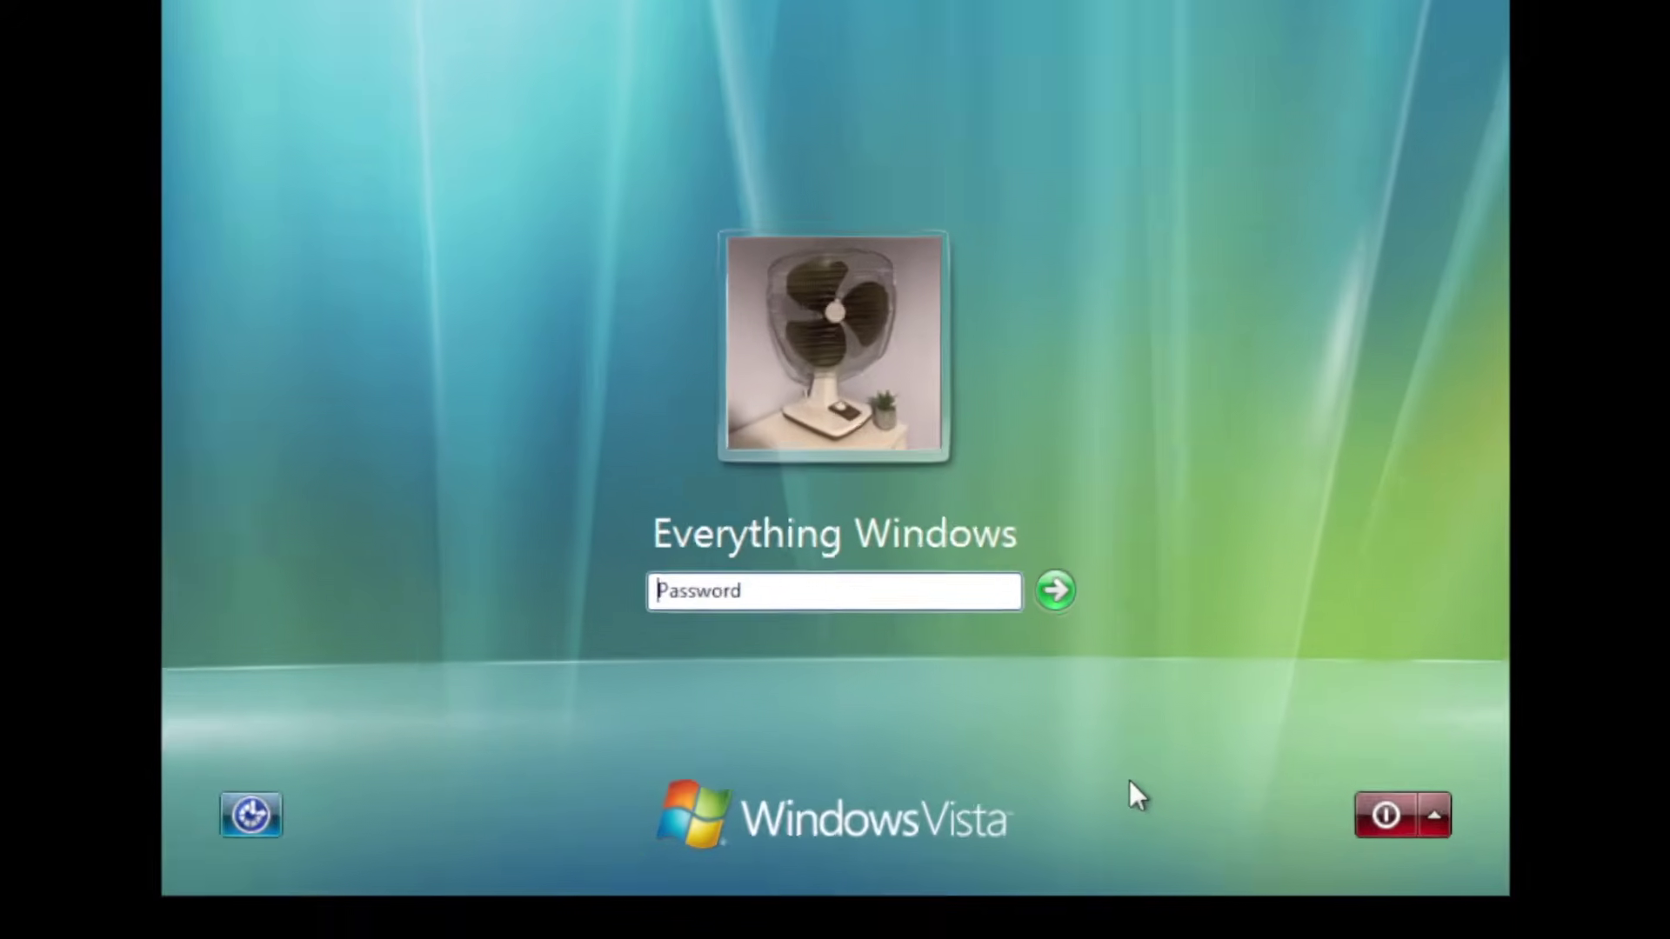
Step: Sign in with the account password and close the Welcome Center window
{"action": "type", "text": "••••••••••"}
{"action": "key", "text": "Return"}
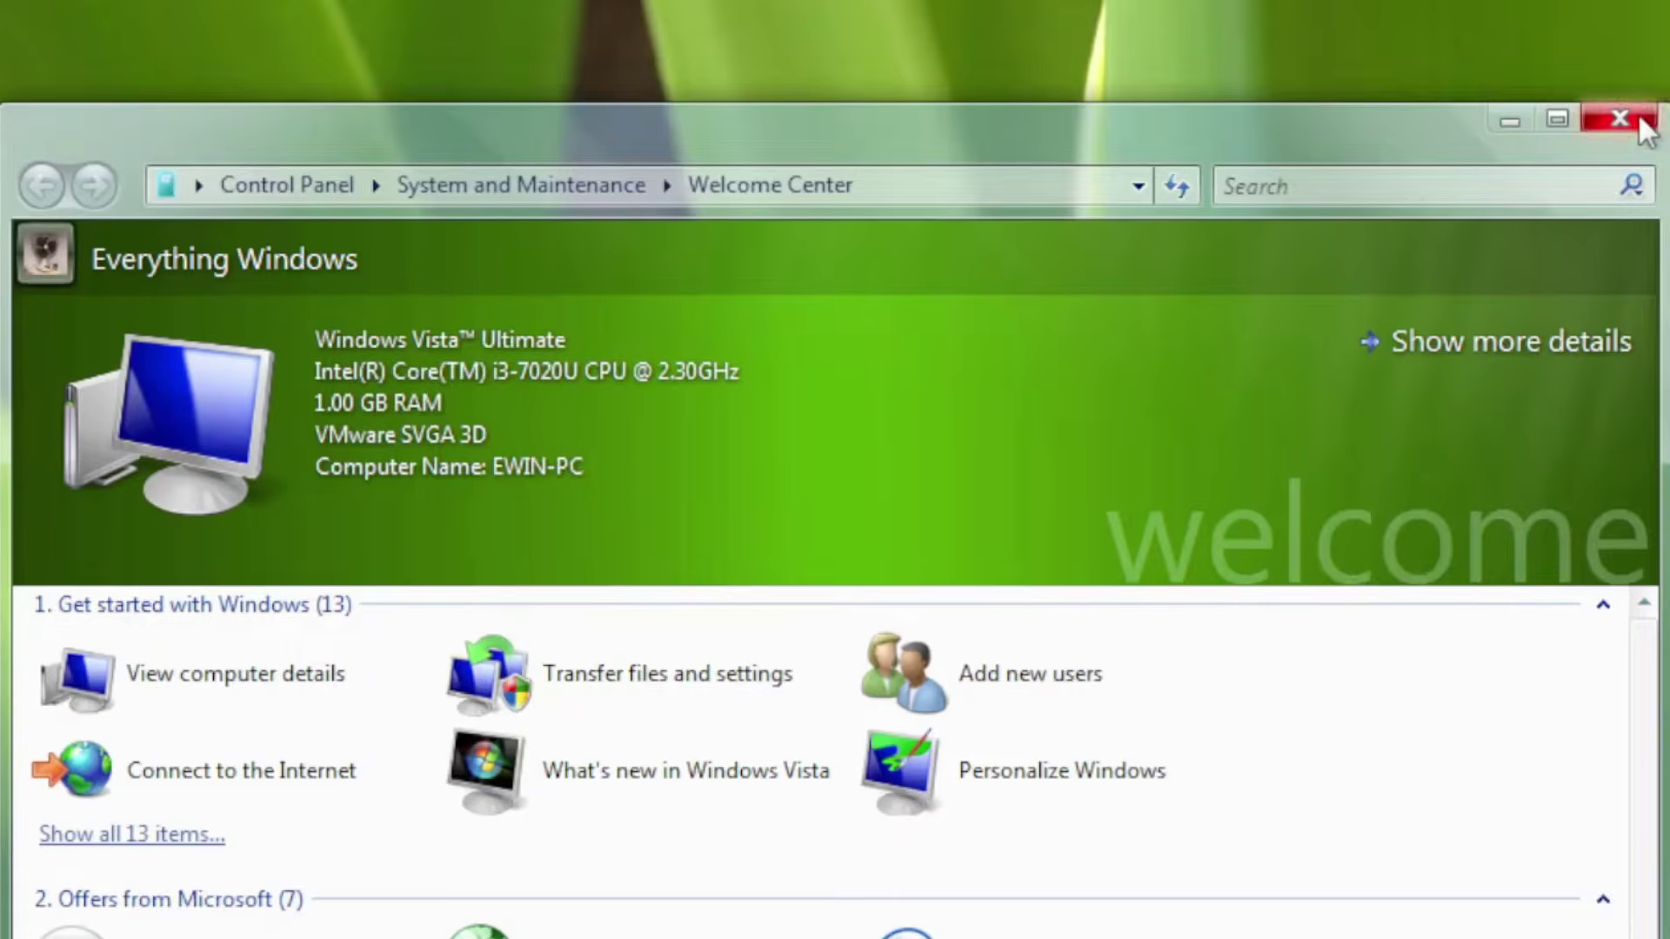
{"action": "left_click", "coordinate": [1639, 118]}
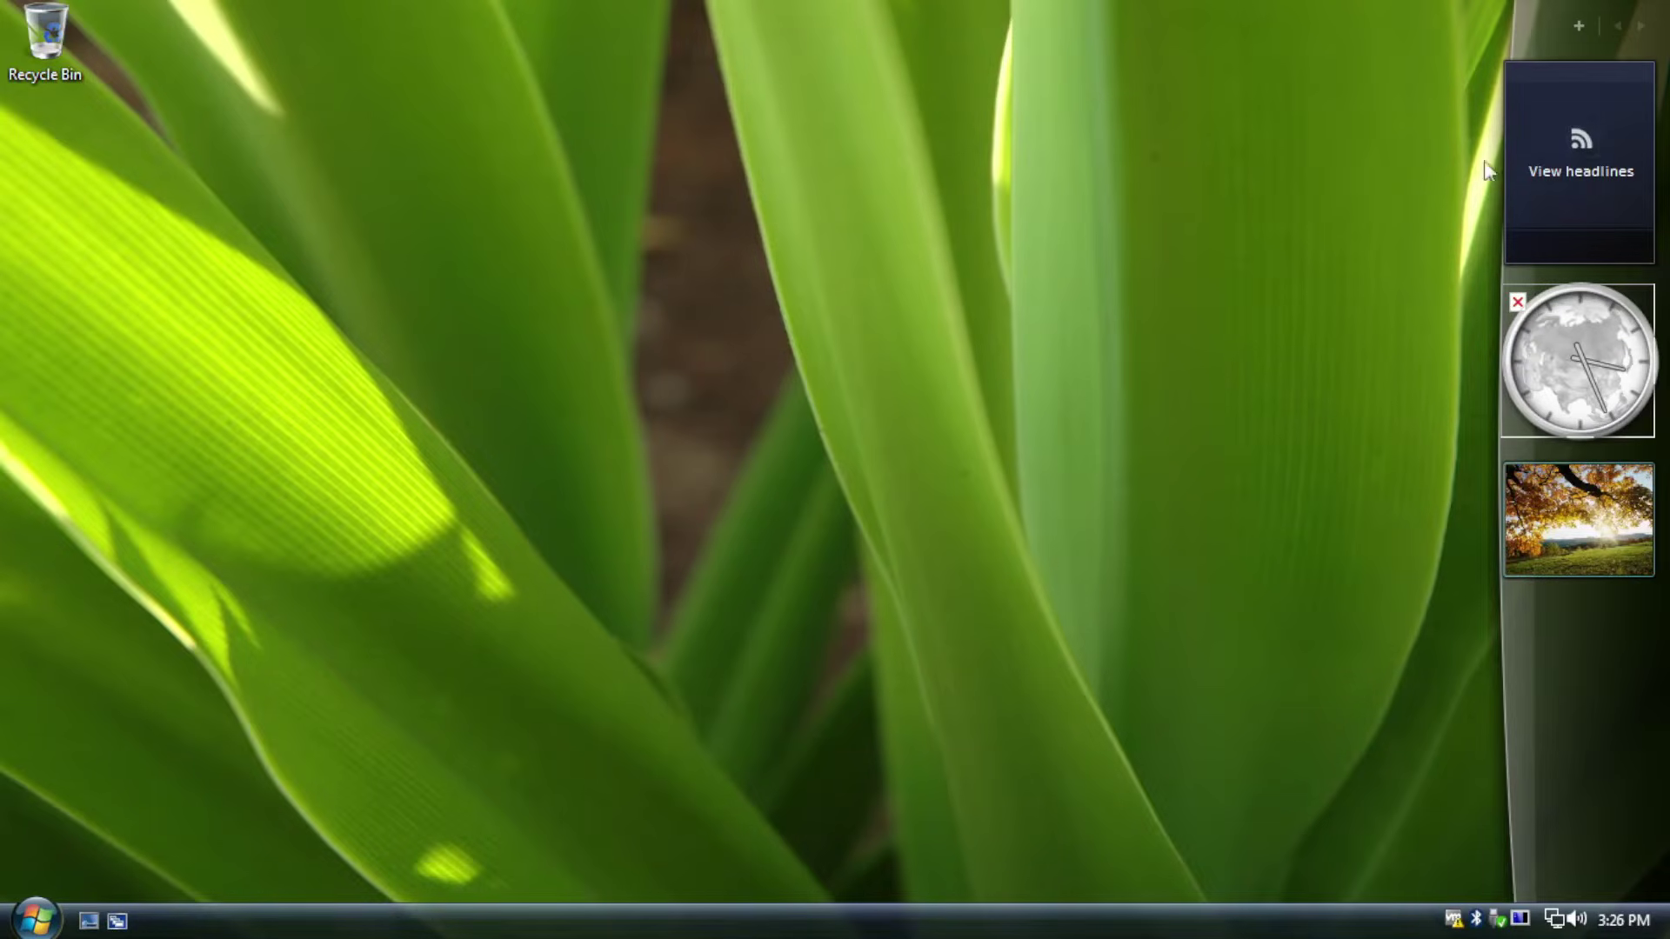
Step: Open the Start menu and view its shutdown options
{"action": "mouse_move", "coordinate": [1557, 329]}
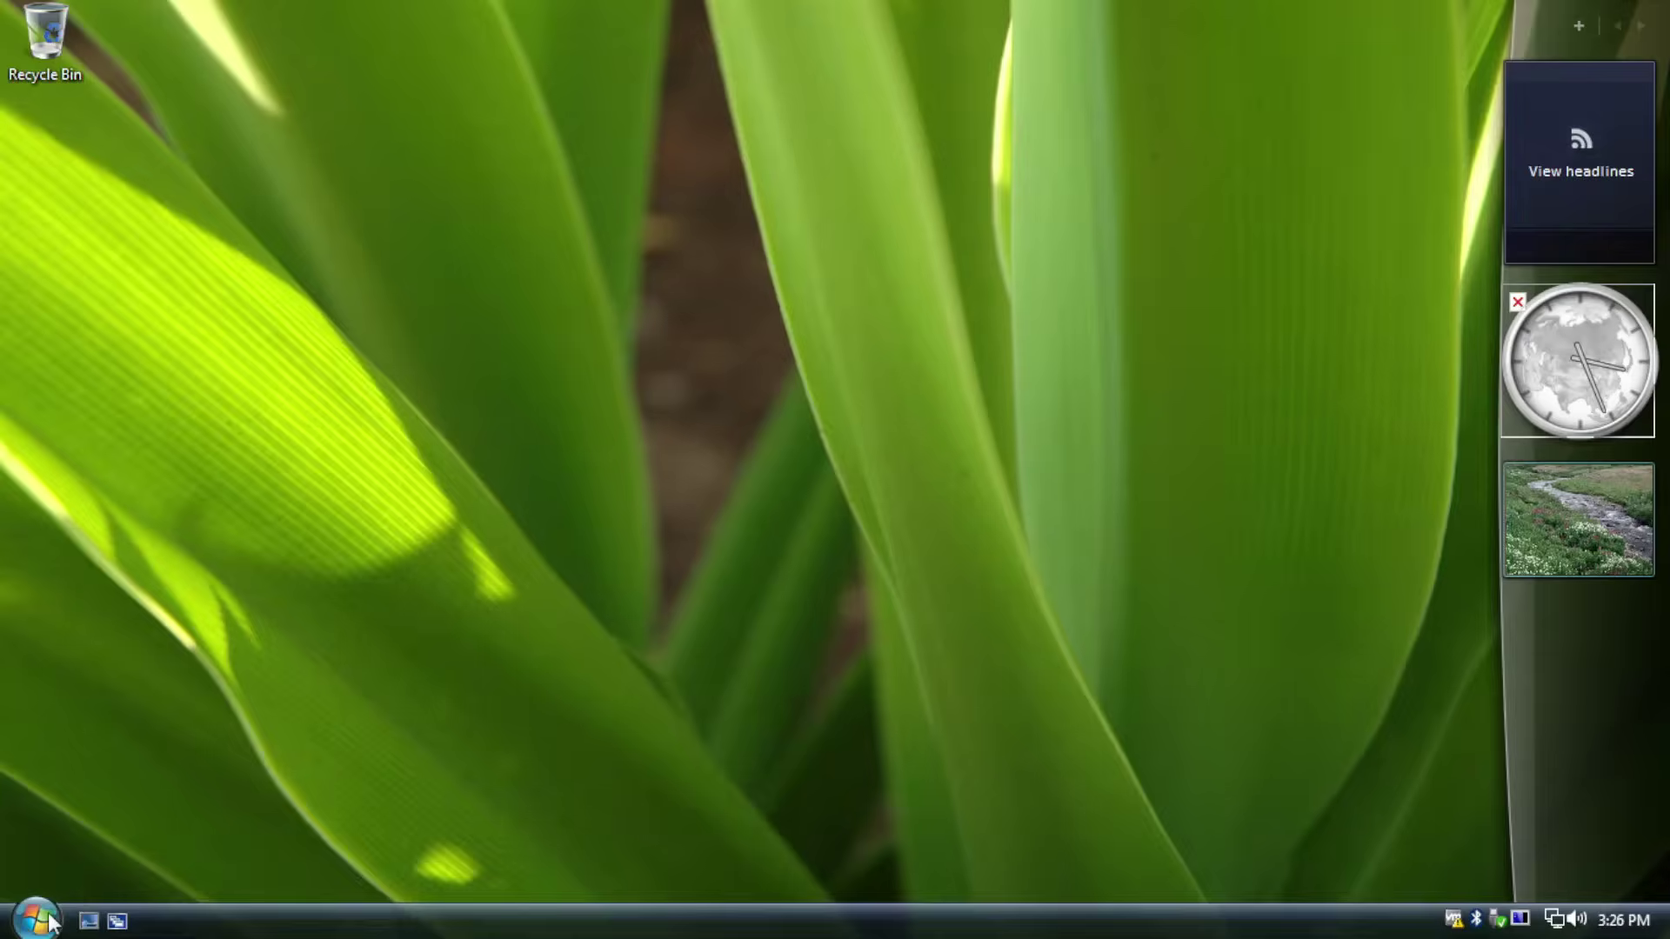
{"action": "left_click", "coordinate": [49, 921]}
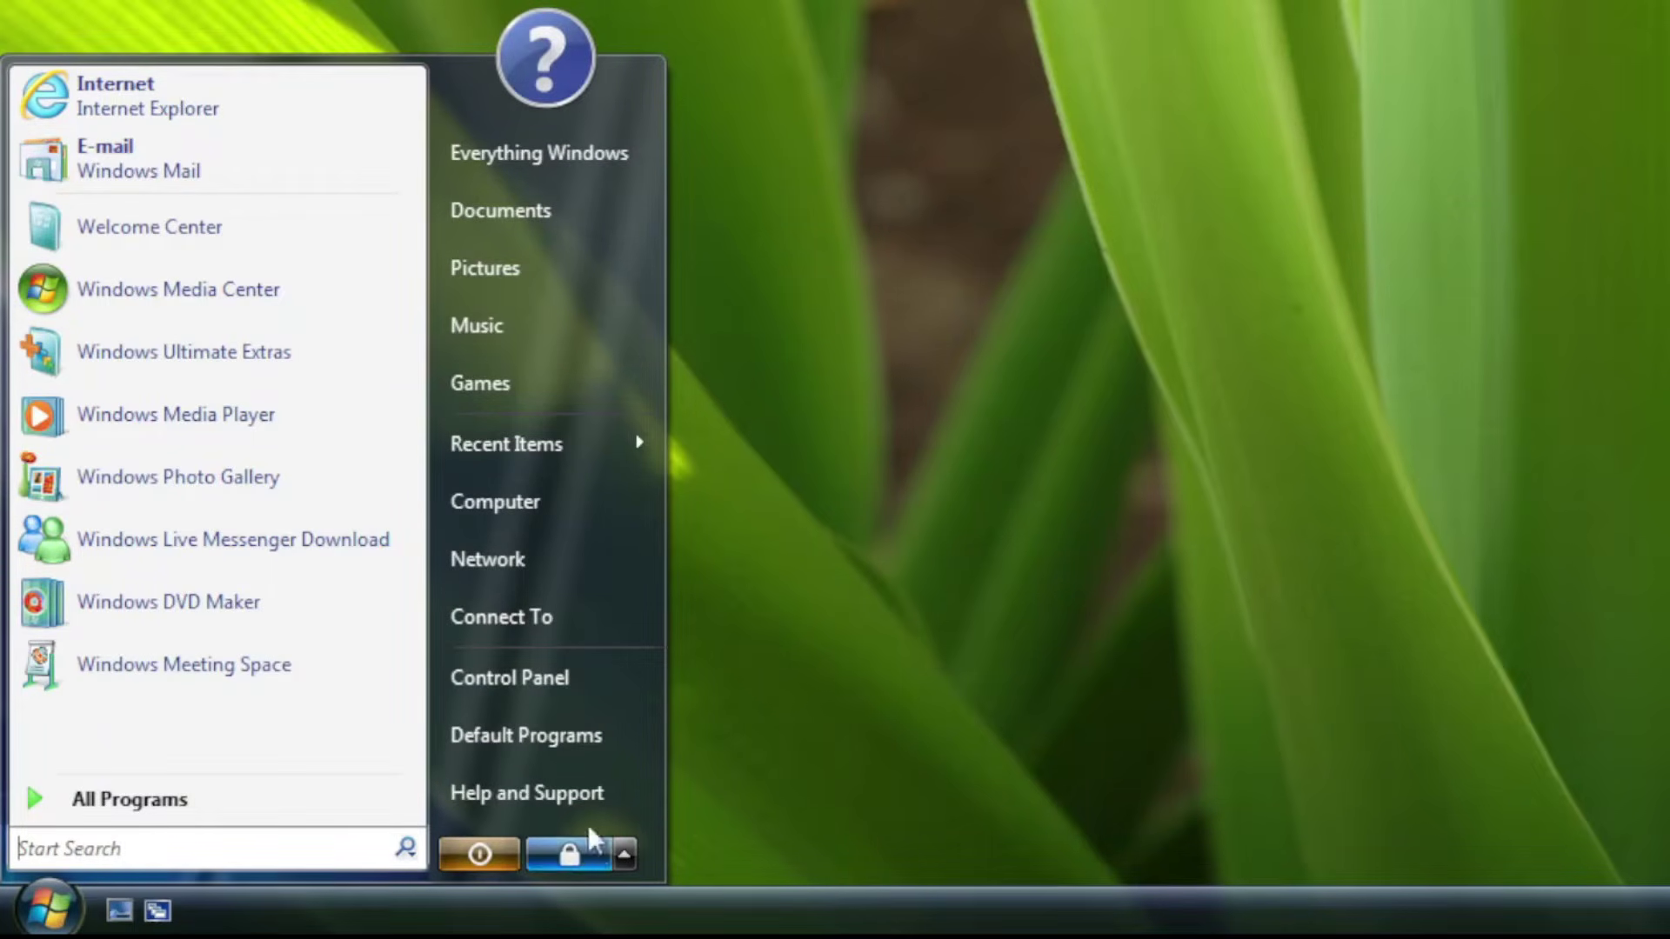
{"action": "left_click", "coordinate": [625, 853]}
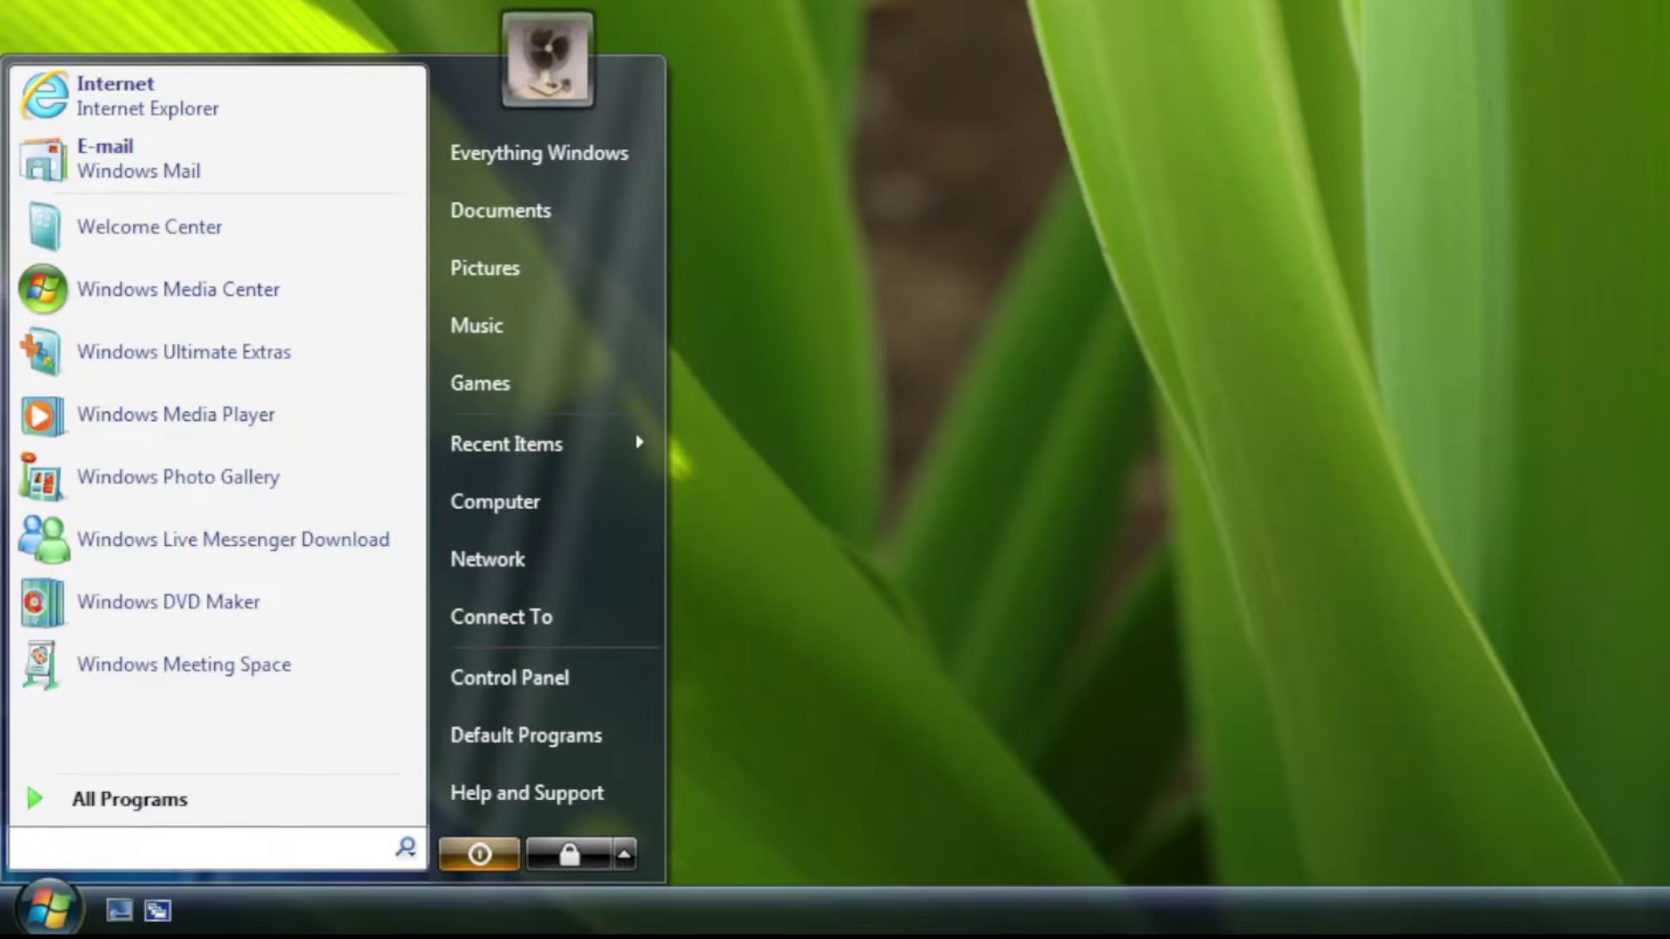
Step: Search the Start menu for wordpad, clear the search and close the menu
{"action": "type", "text": "wordpad"}
{"action": "key", "text": "BackSpace"}
{"action": "key", "text": "BackSpace"}
{"action": "key", "text": "BackSpace"}
{"action": "key", "text": "BackSpace"}
{"action": "key", "text": "BackSpace"}
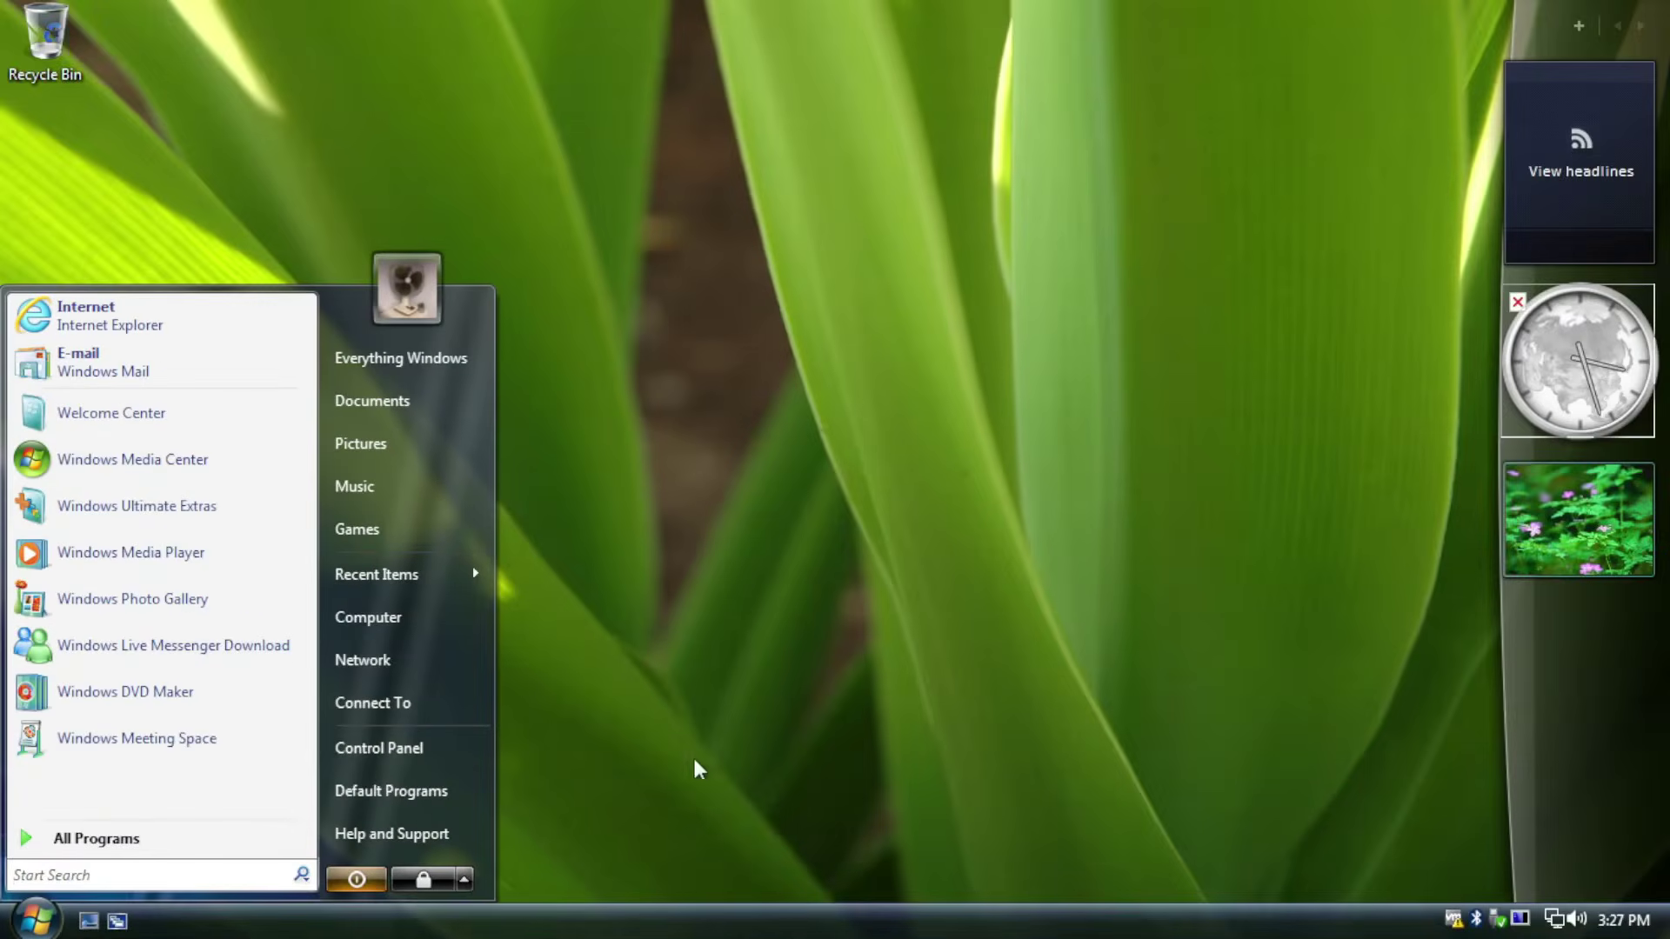
{"action": "left_click", "coordinate": [724, 739]}
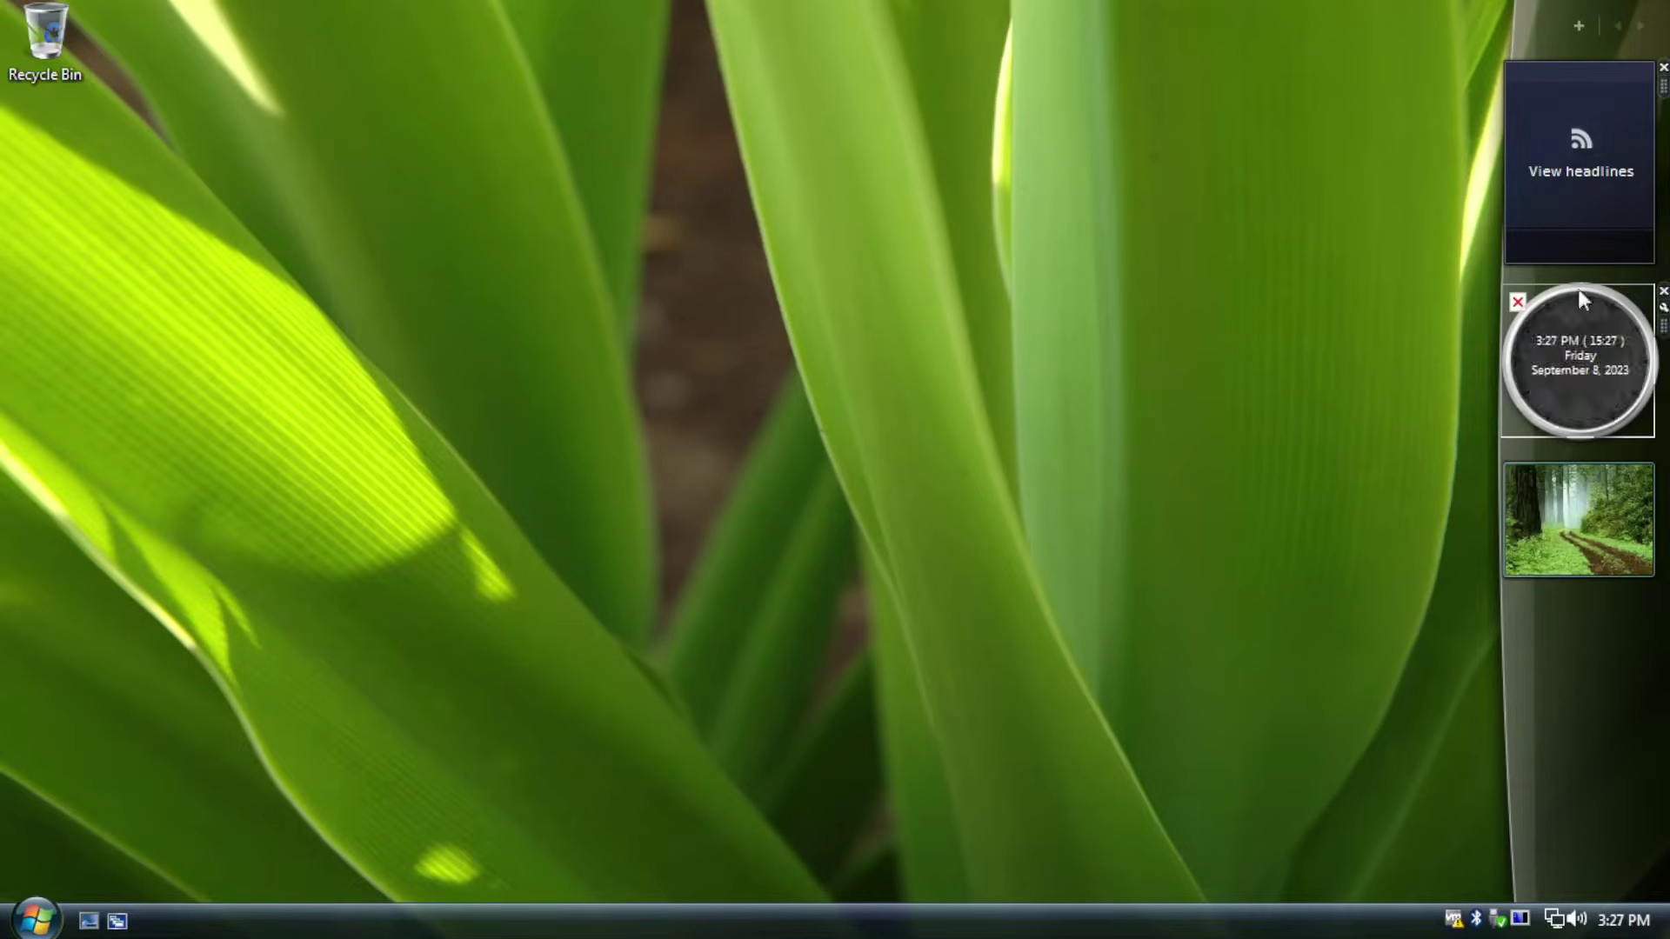
Step: Open the gadget gallery and try out the Launcher, Calculator and Media Player gadgets on the sidebar
{"action": "left_click", "coordinate": [1580, 27]}
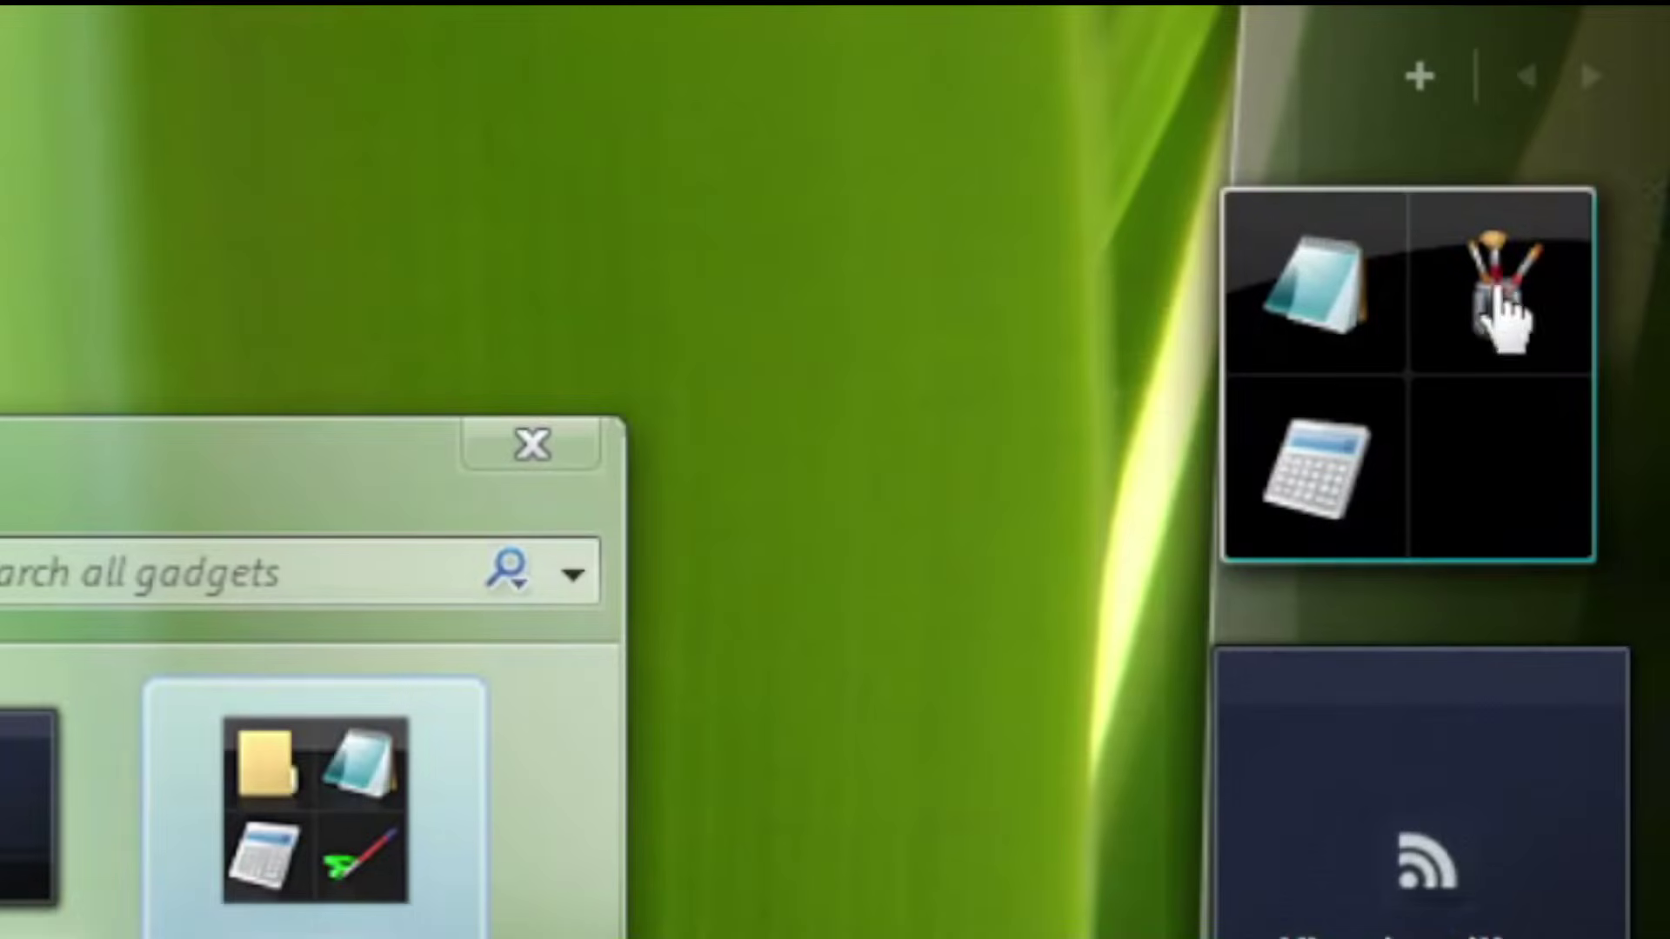
{"action": "left_click", "coordinate": [1491, 317]}
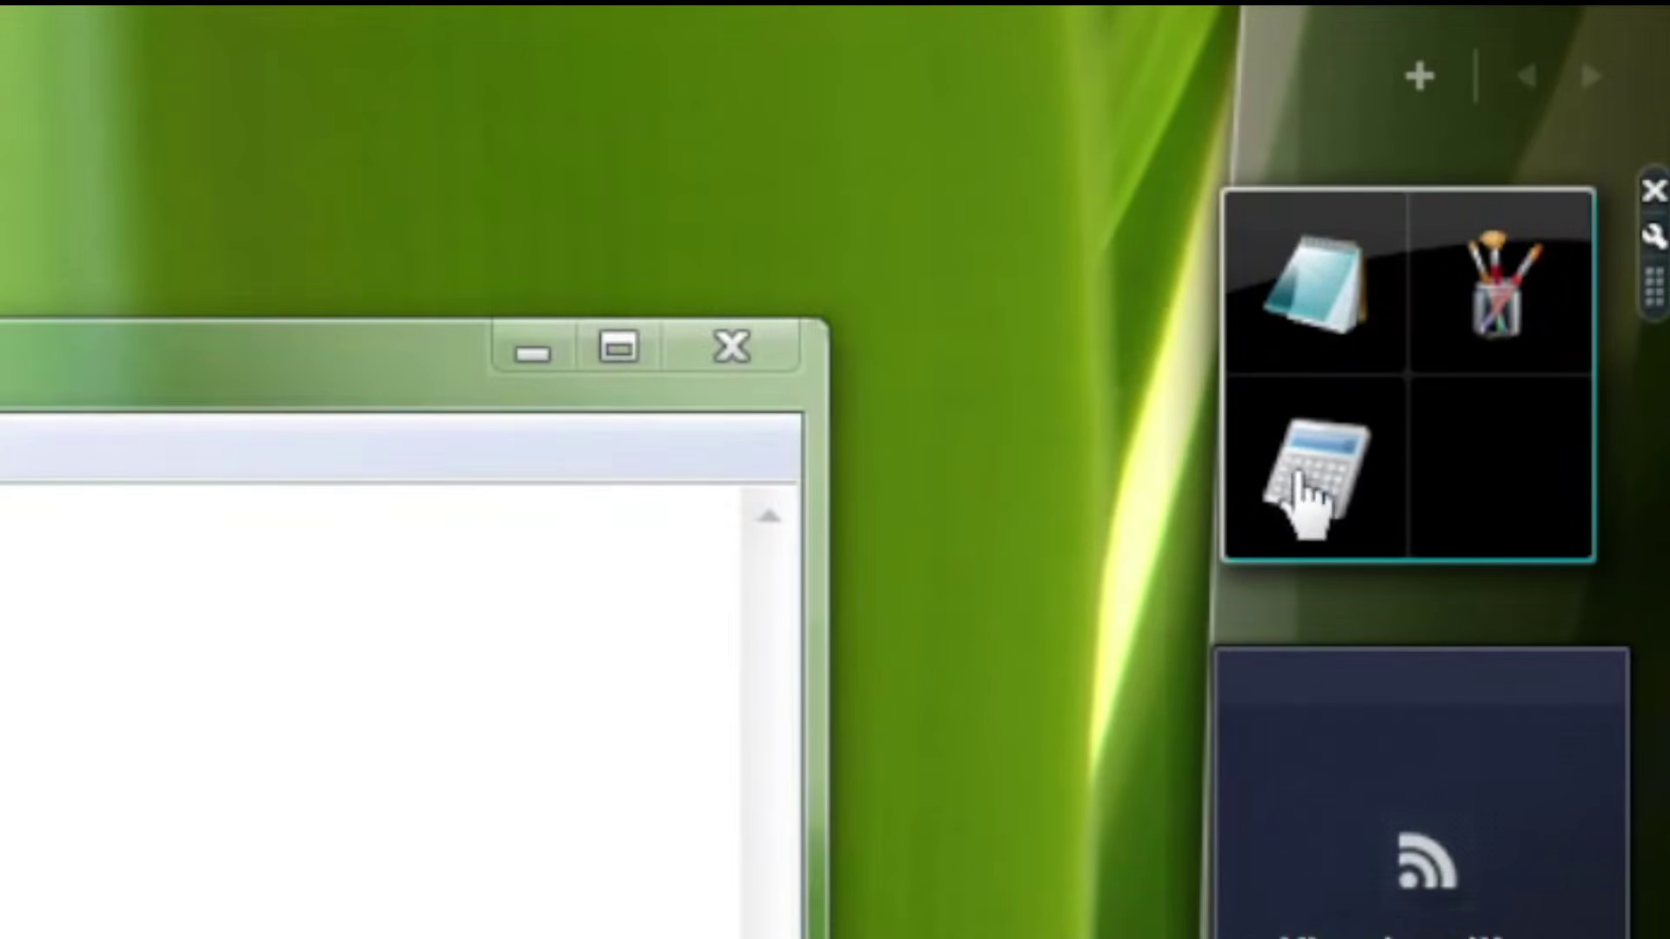
{"action": "left_click", "coordinate": [1513, 340]}
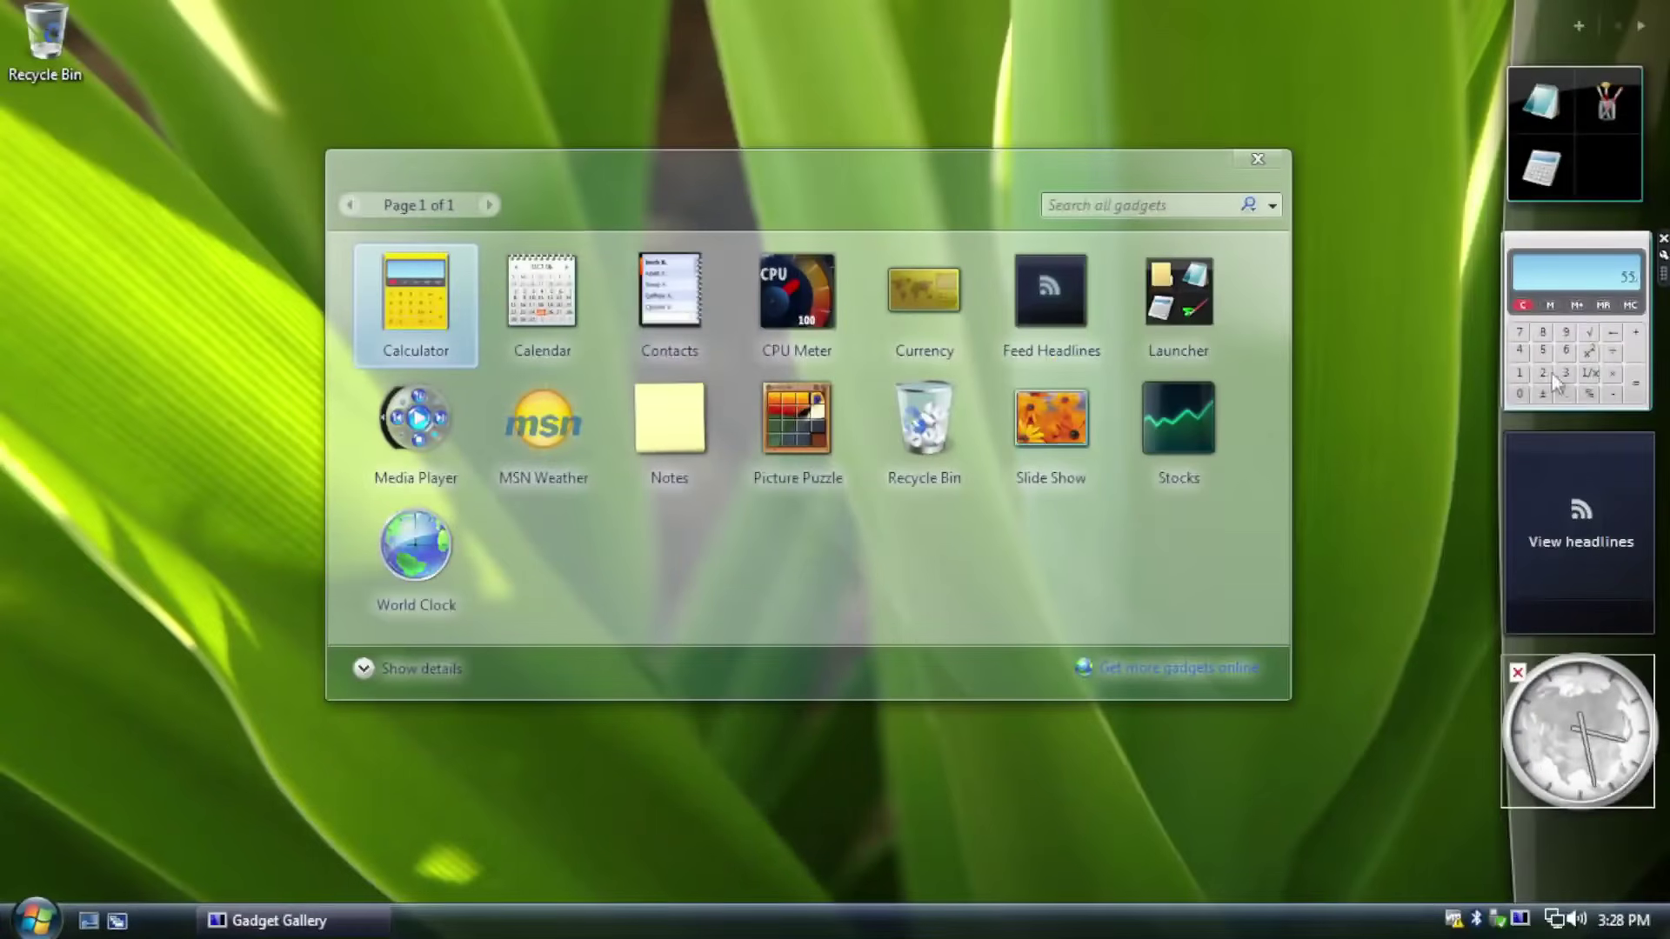
{"action": "left_click", "coordinate": [1545, 352]}
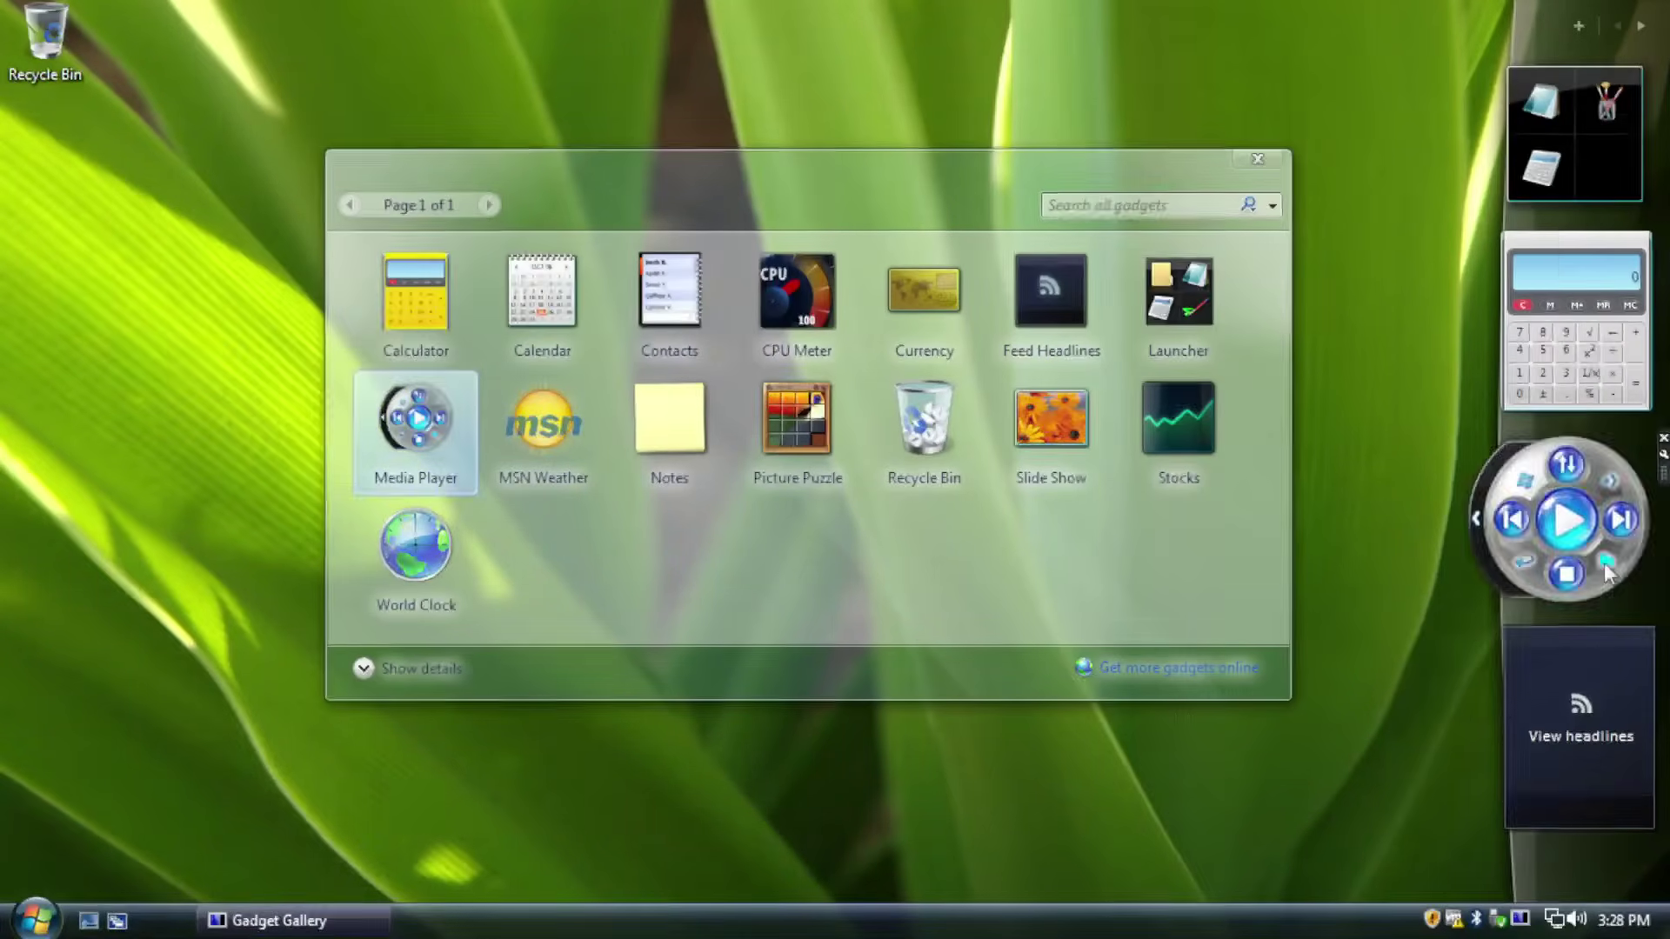
{"action": "left_click", "coordinate": [1604, 562]}
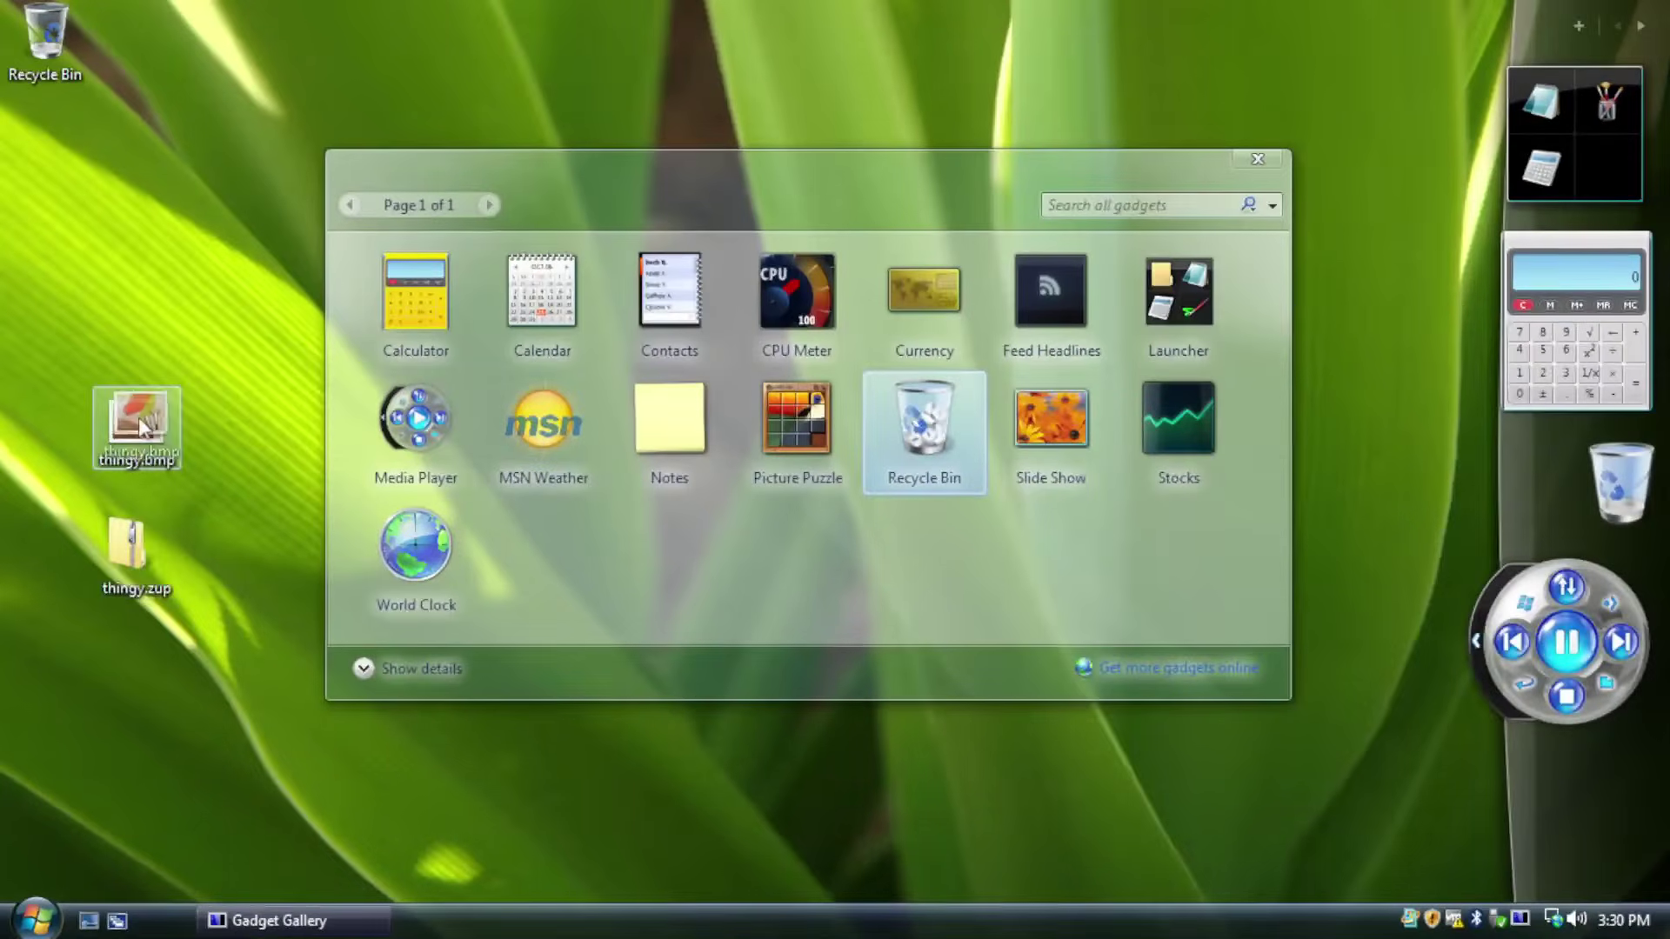
Step: Move thingy.bmp and thingy.zup from the desktop to the Recycle Bin gadget
{"action": "left_click_drag", "start_coordinate": [136, 427], "coordinate": [1616, 492]}
{"action": "left_click_drag", "start_coordinate": [133, 557], "coordinate": [1242, 541]}
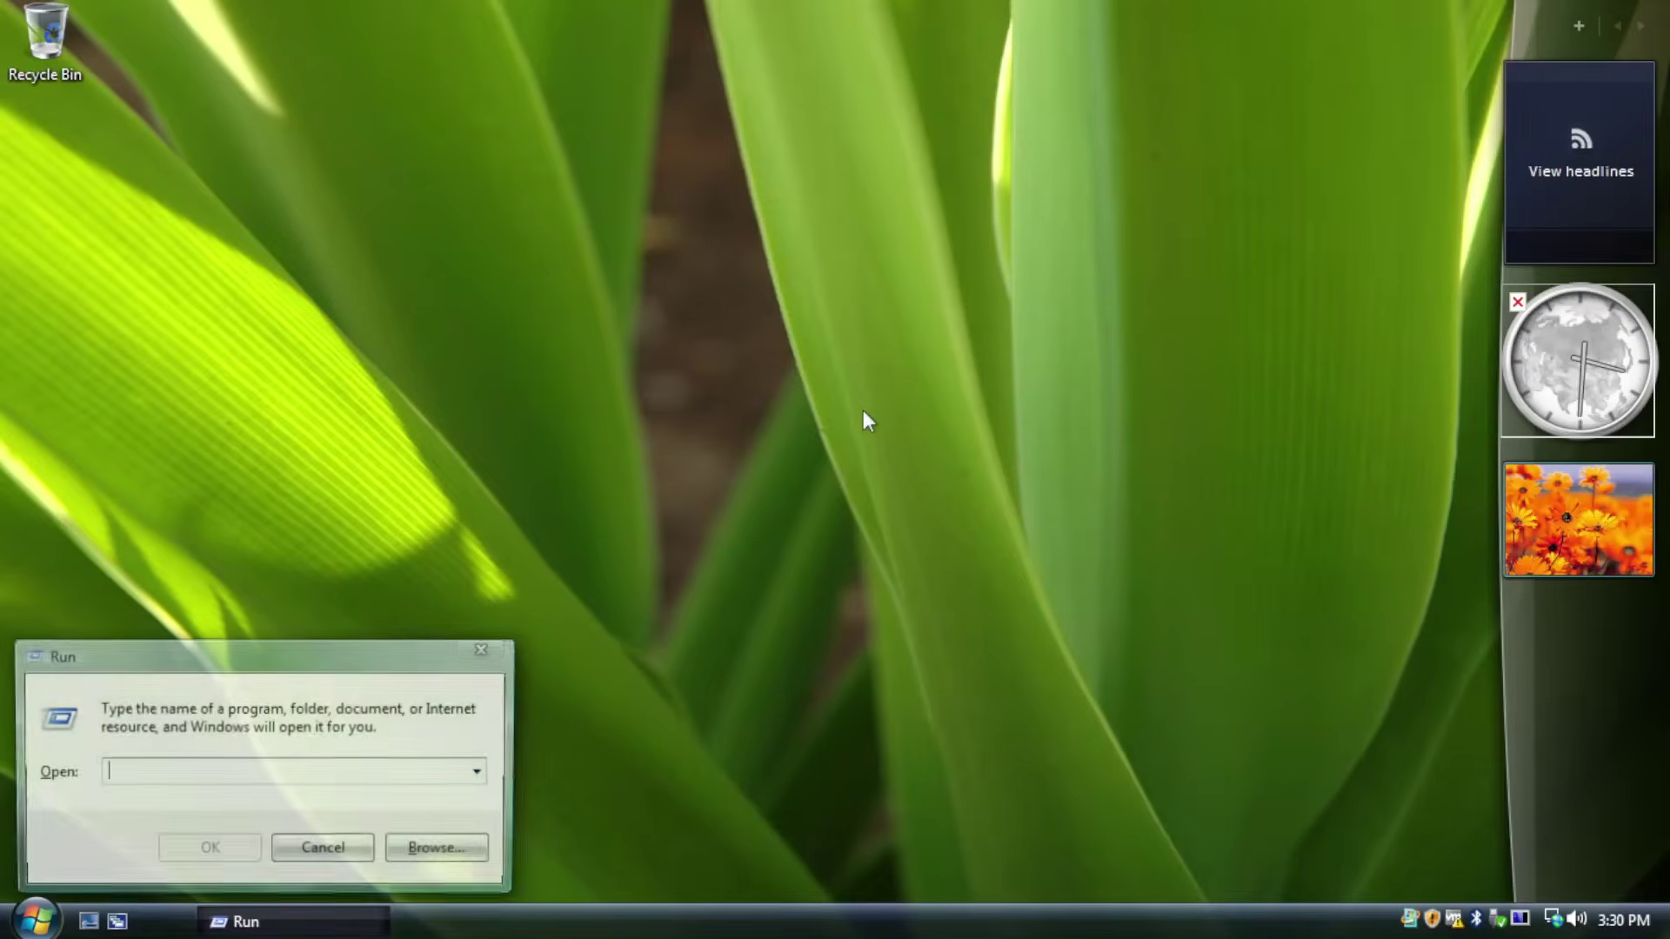
Step: Run ver from the Run dialog and open a file explorer window
{"action": "type", "text": "ver"}
{"action": "key", "text": "Return"}
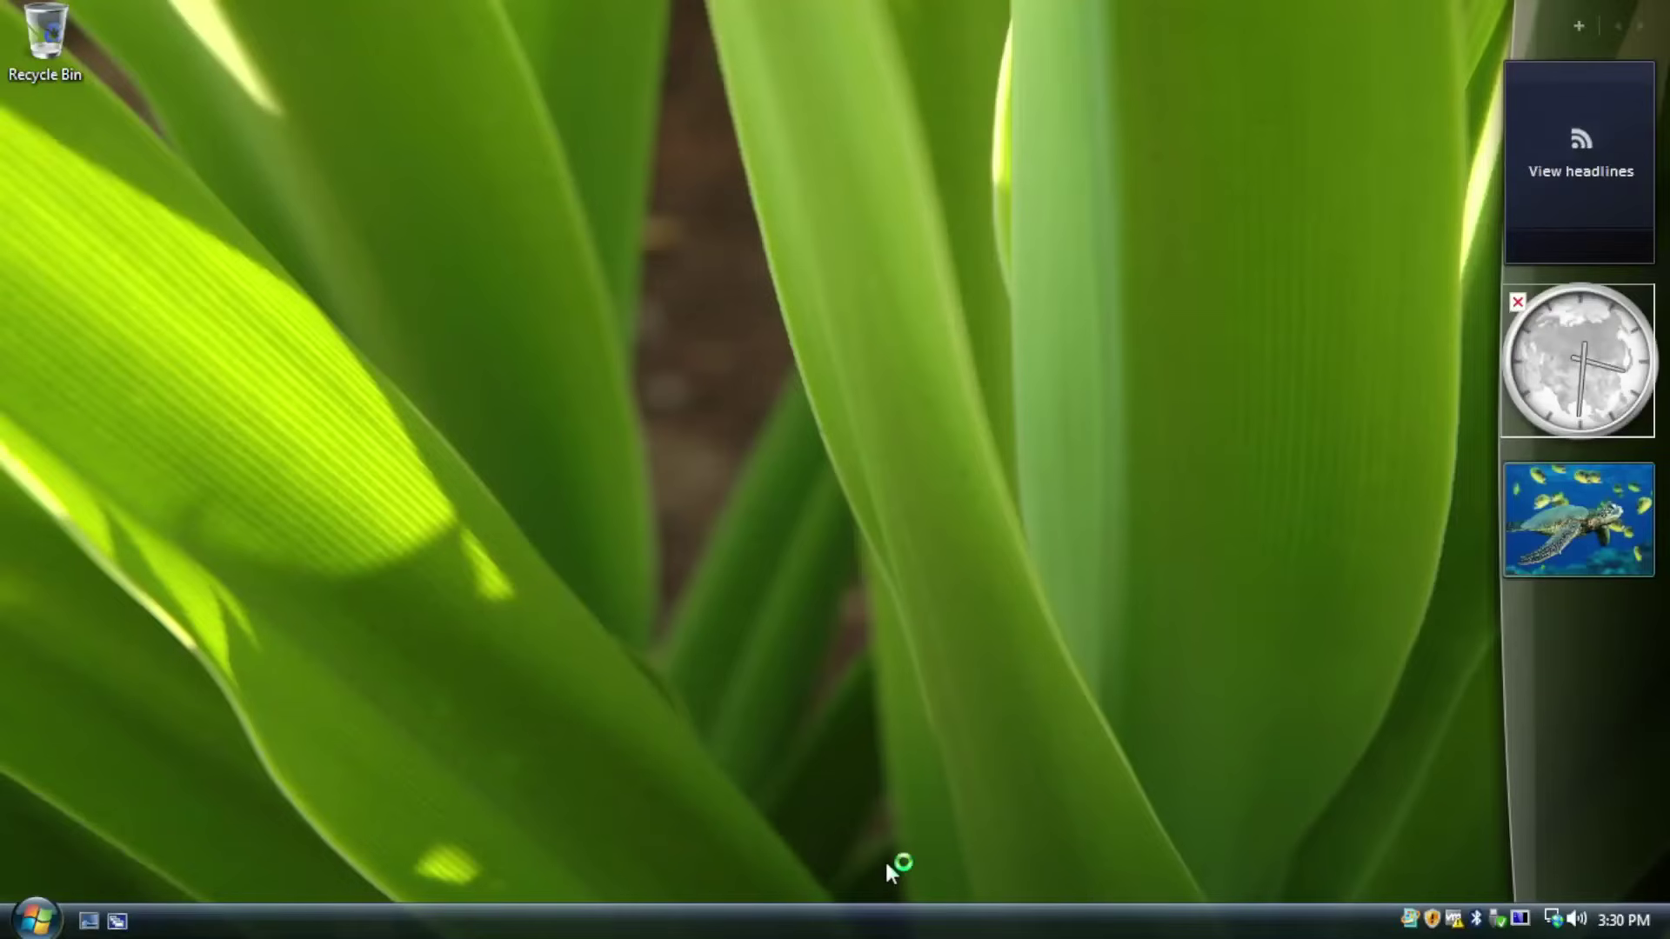
{"action": "key", "text": "super+e"}
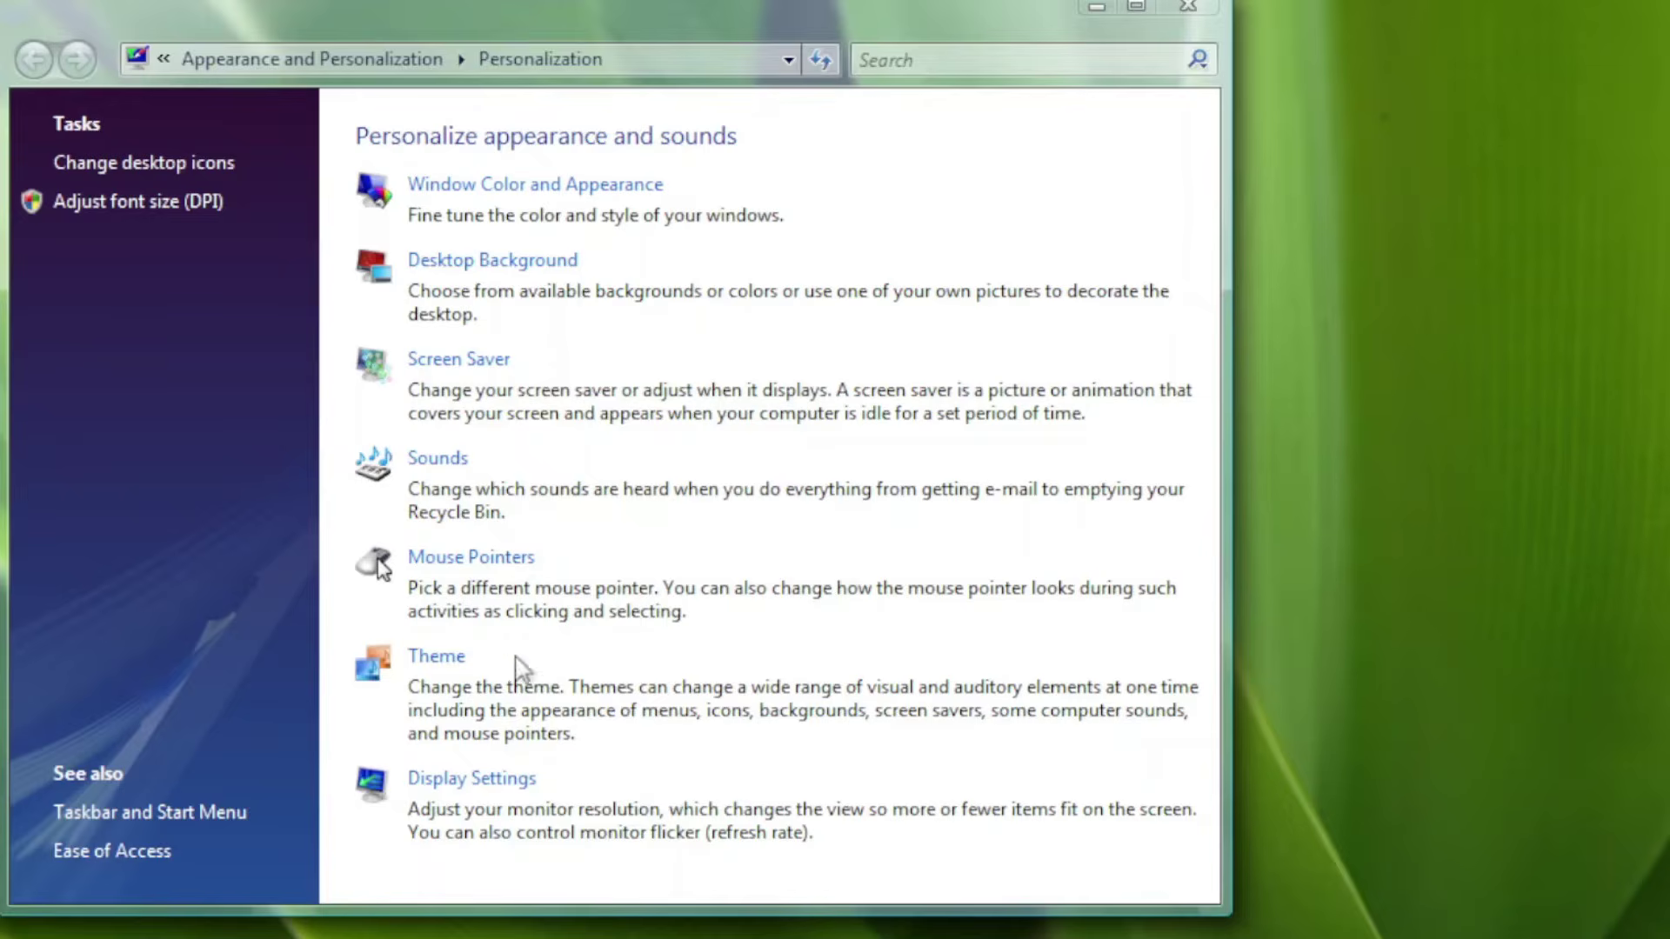
Step: Open the Theme settings and view the available themes
{"action": "left_click", "coordinate": [452, 668]}
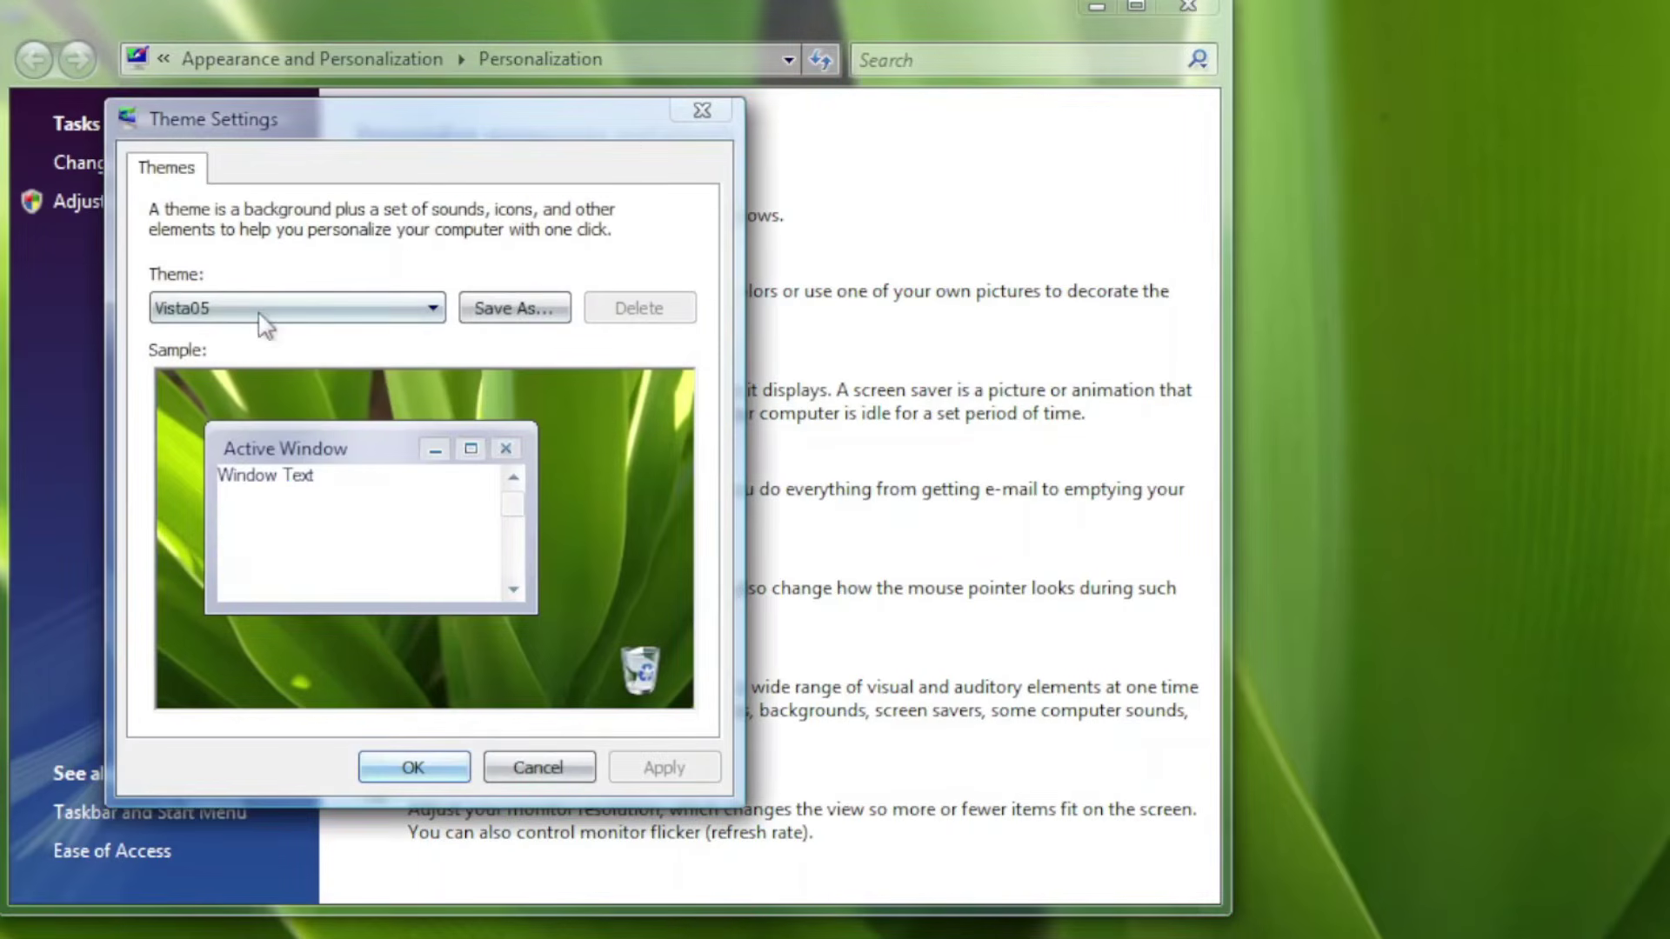
{"action": "left_click", "coordinate": [261, 313]}
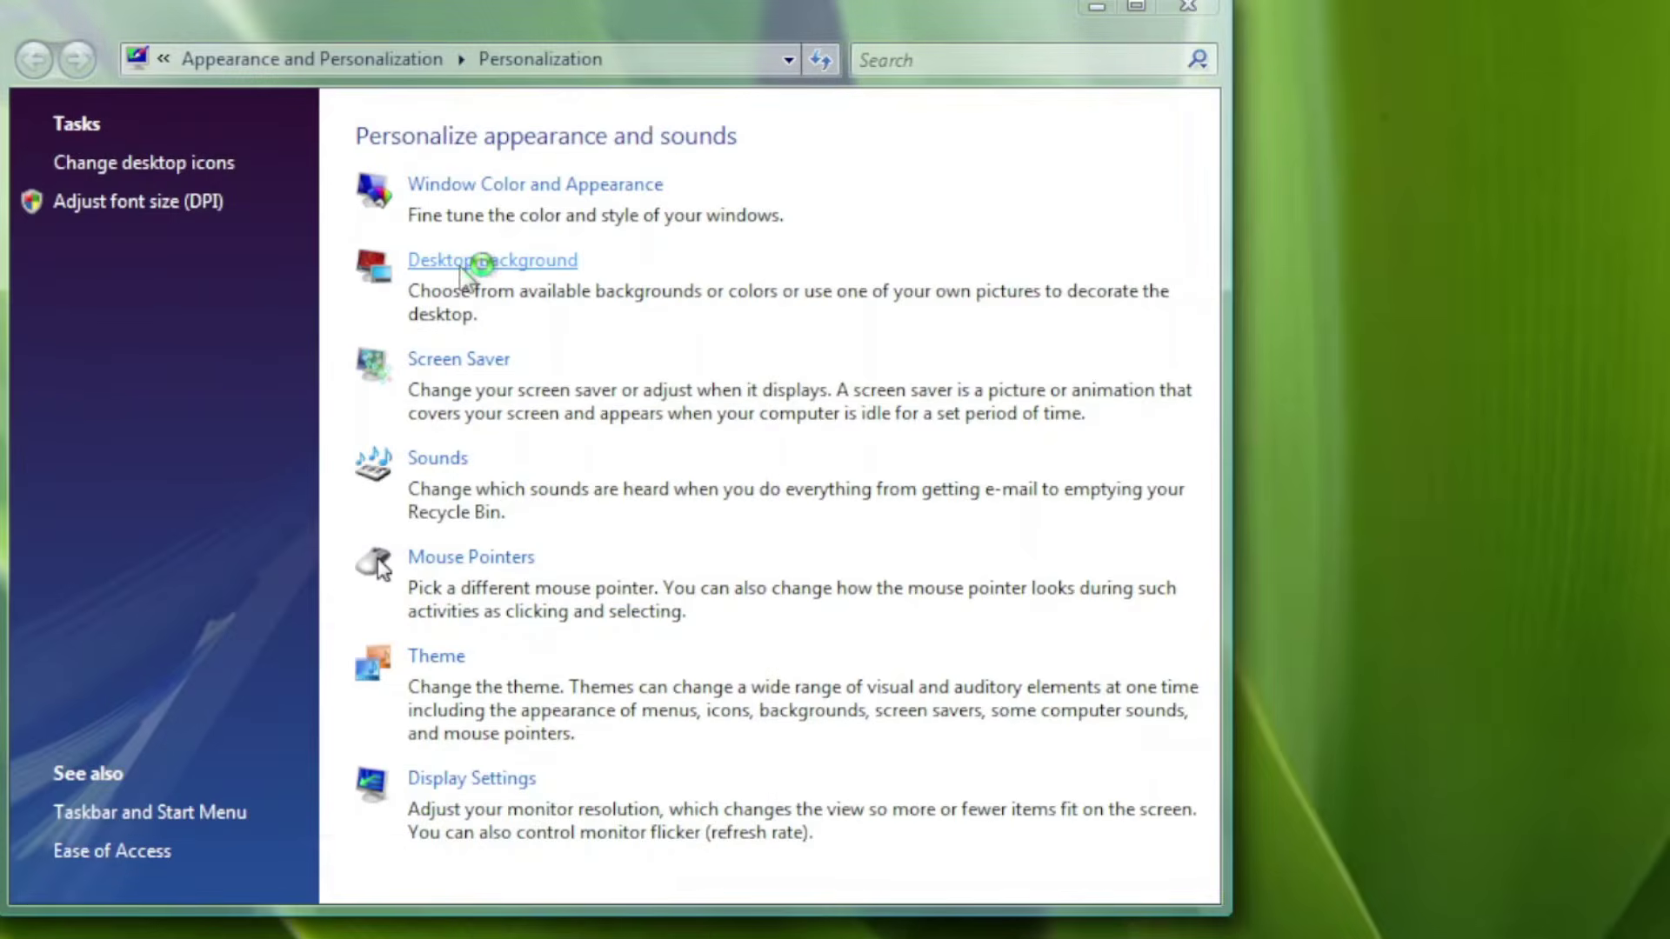
Step: Set the desktop background to the night city picture with the lit hotel and fountain from Windows Wallpapers, and move the window off it
{"action": "left_click", "coordinate": [474, 264]}
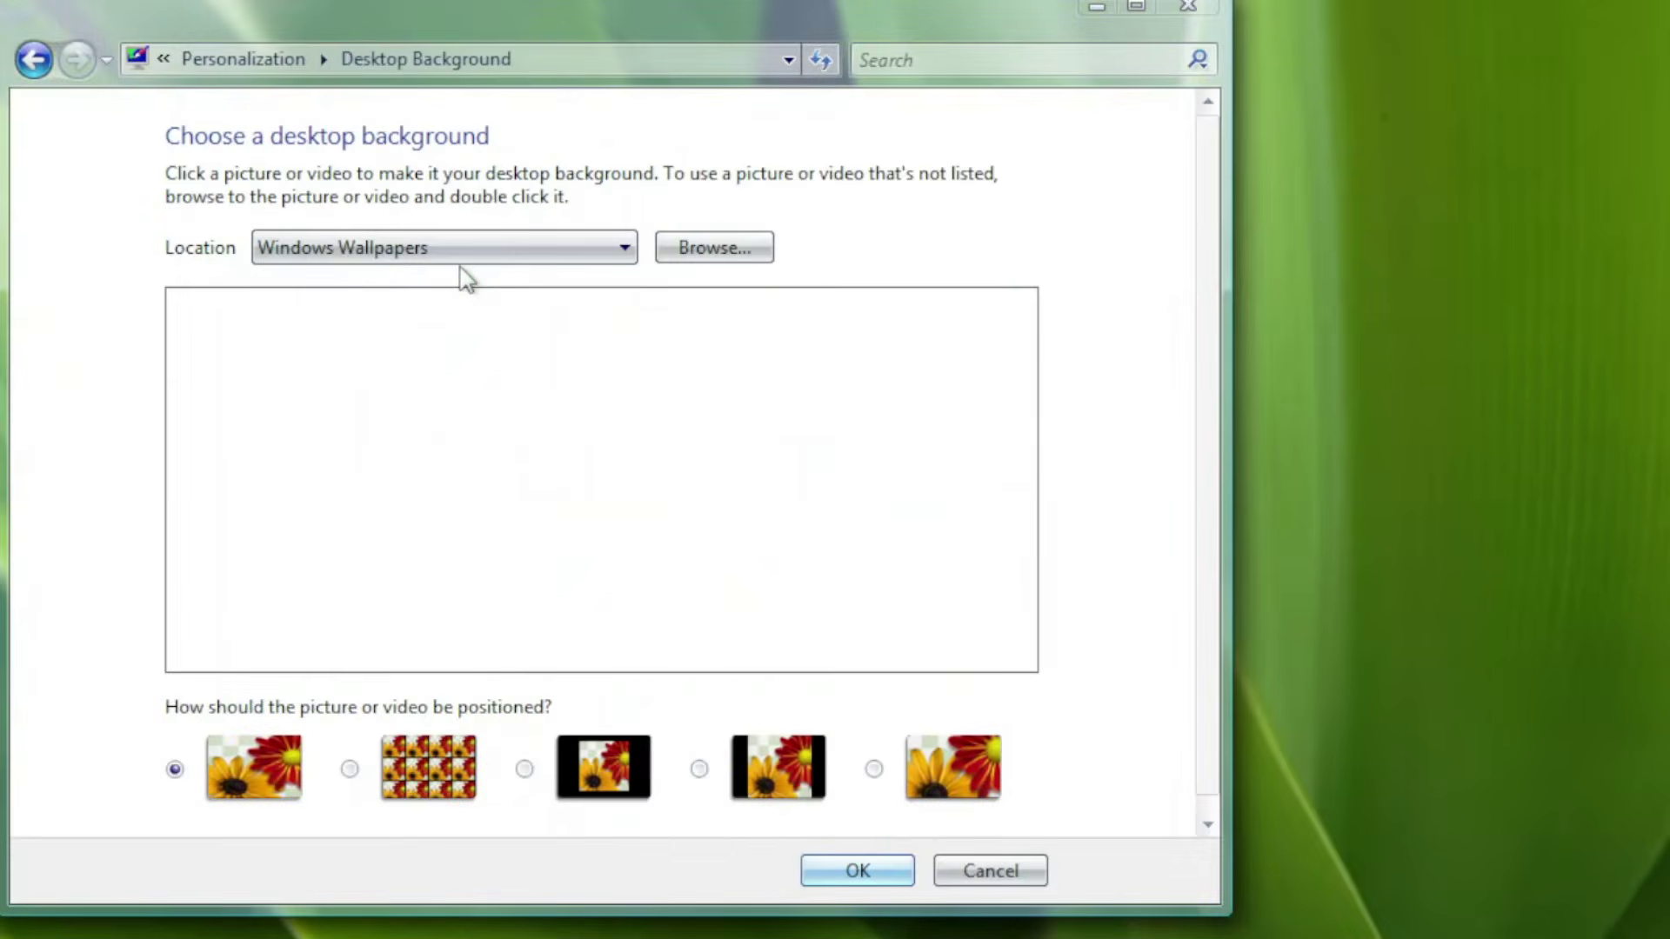
{"action": "left_click", "coordinate": [1136, 9]}
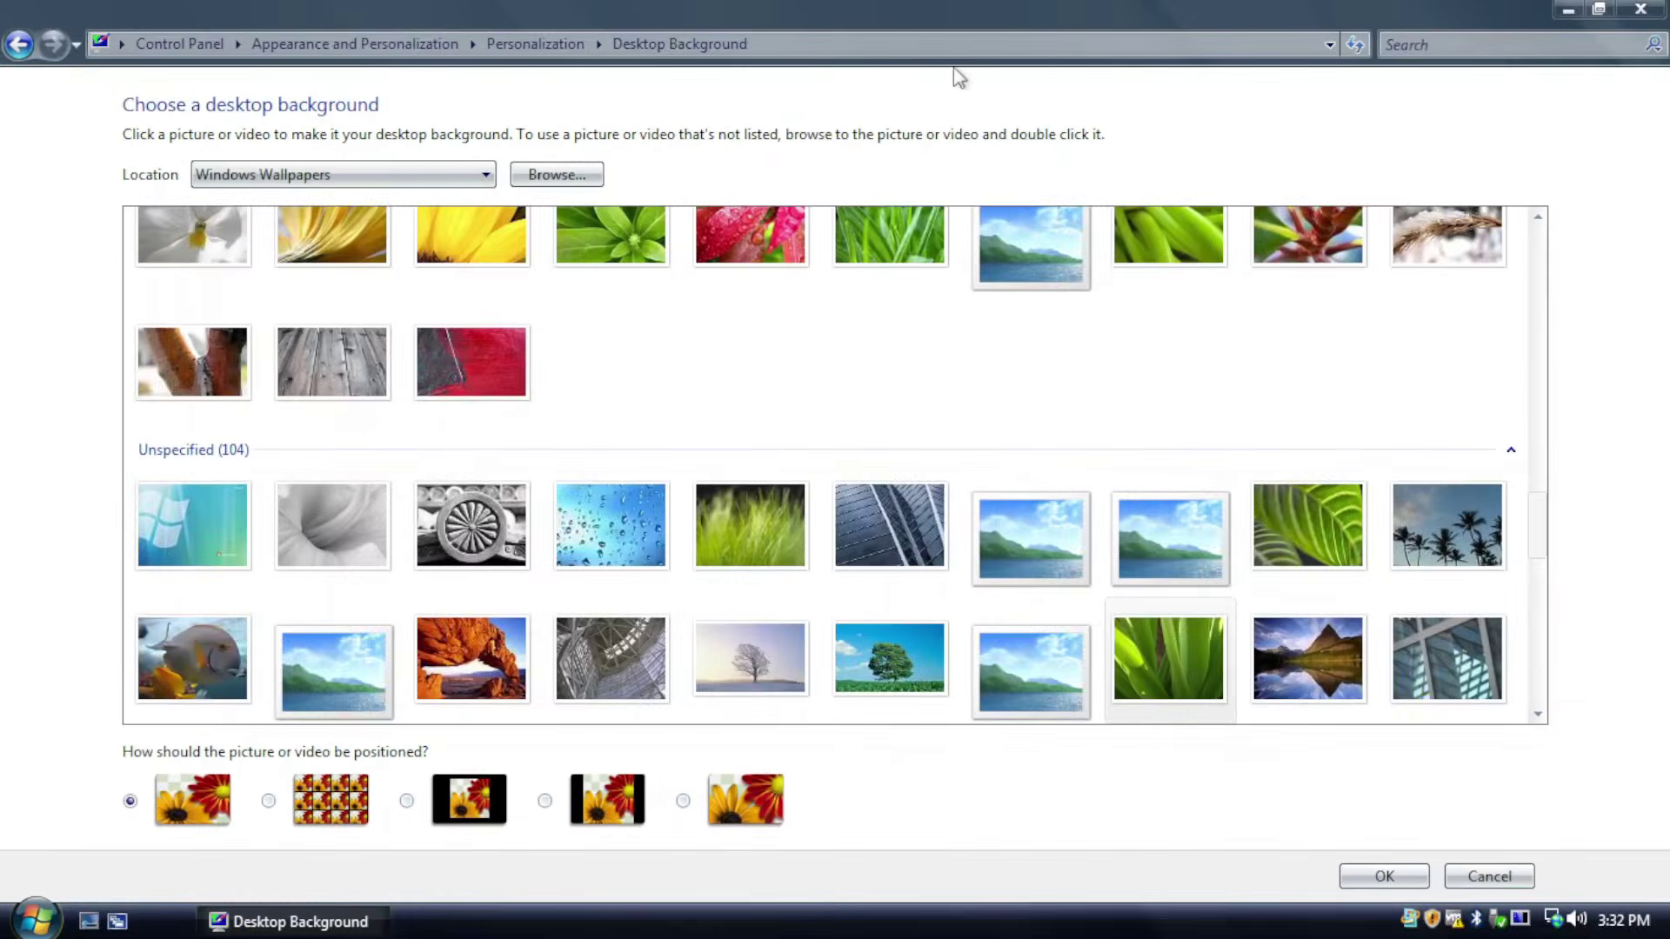
{"action": "left_click_drag", "start_coordinate": [1538, 539], "coordinate": [1470, 626]}
{"action": "left_click", "coordinate": [471, 255]}
{"action": "left_click", "coordinate": [1384, 876]}
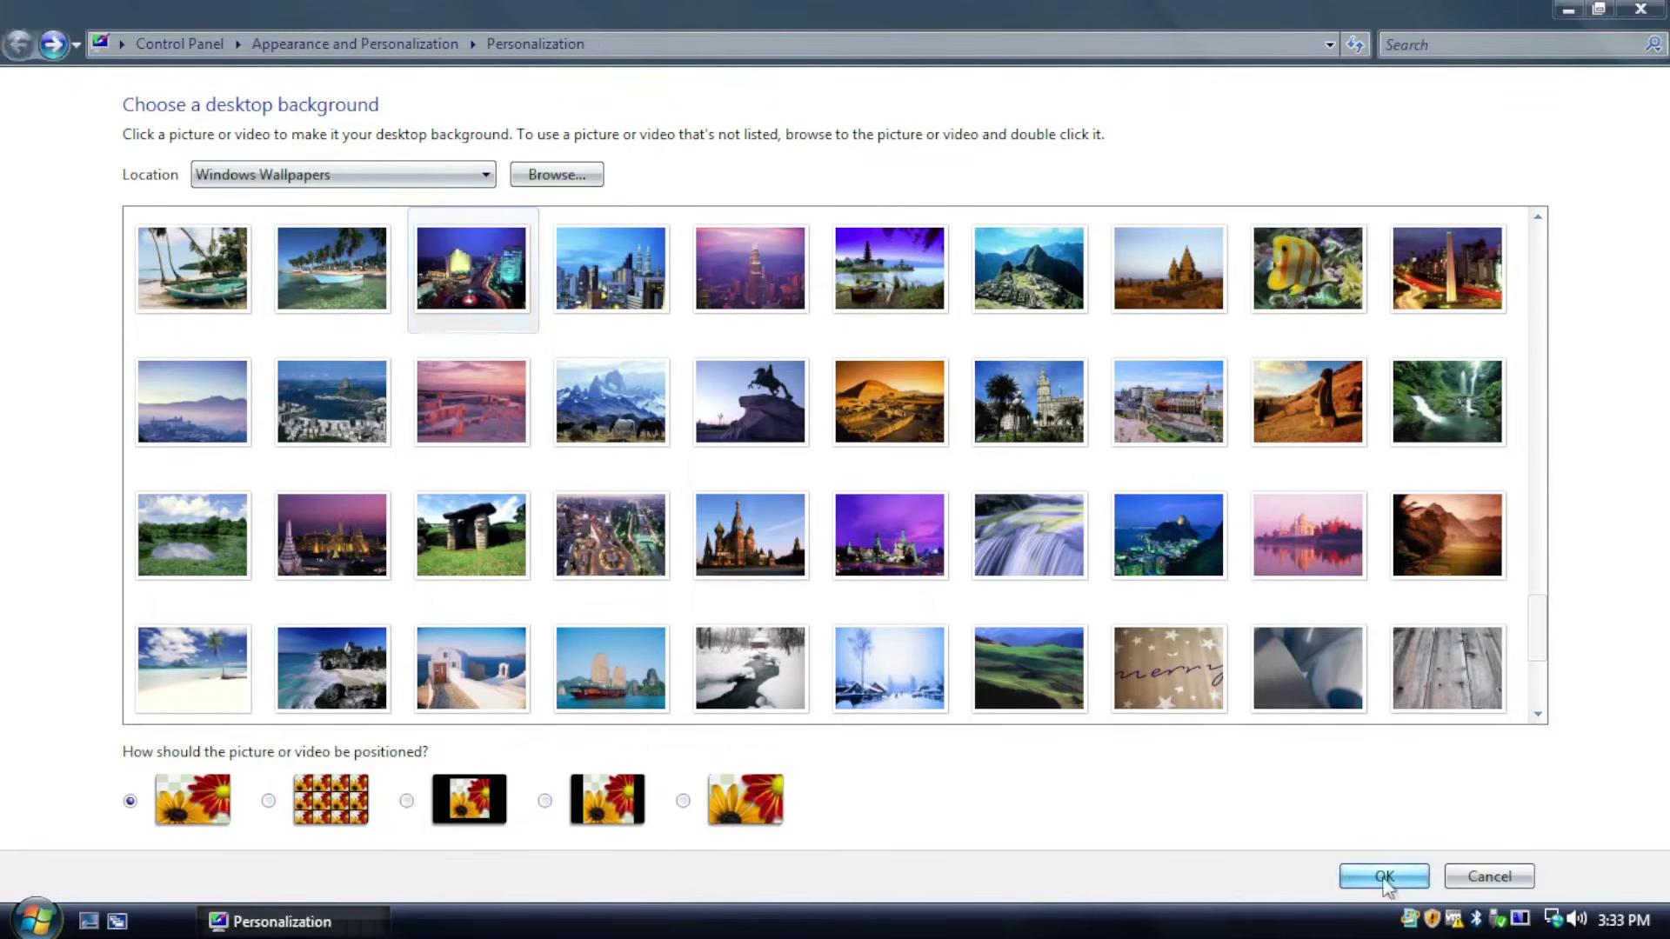
{"action": "left_click", "coordinate": [1599, 9]}
{"action": "left_click_drag", "start_coordinate": [896, 73], "coordinate": [1145, 901]}
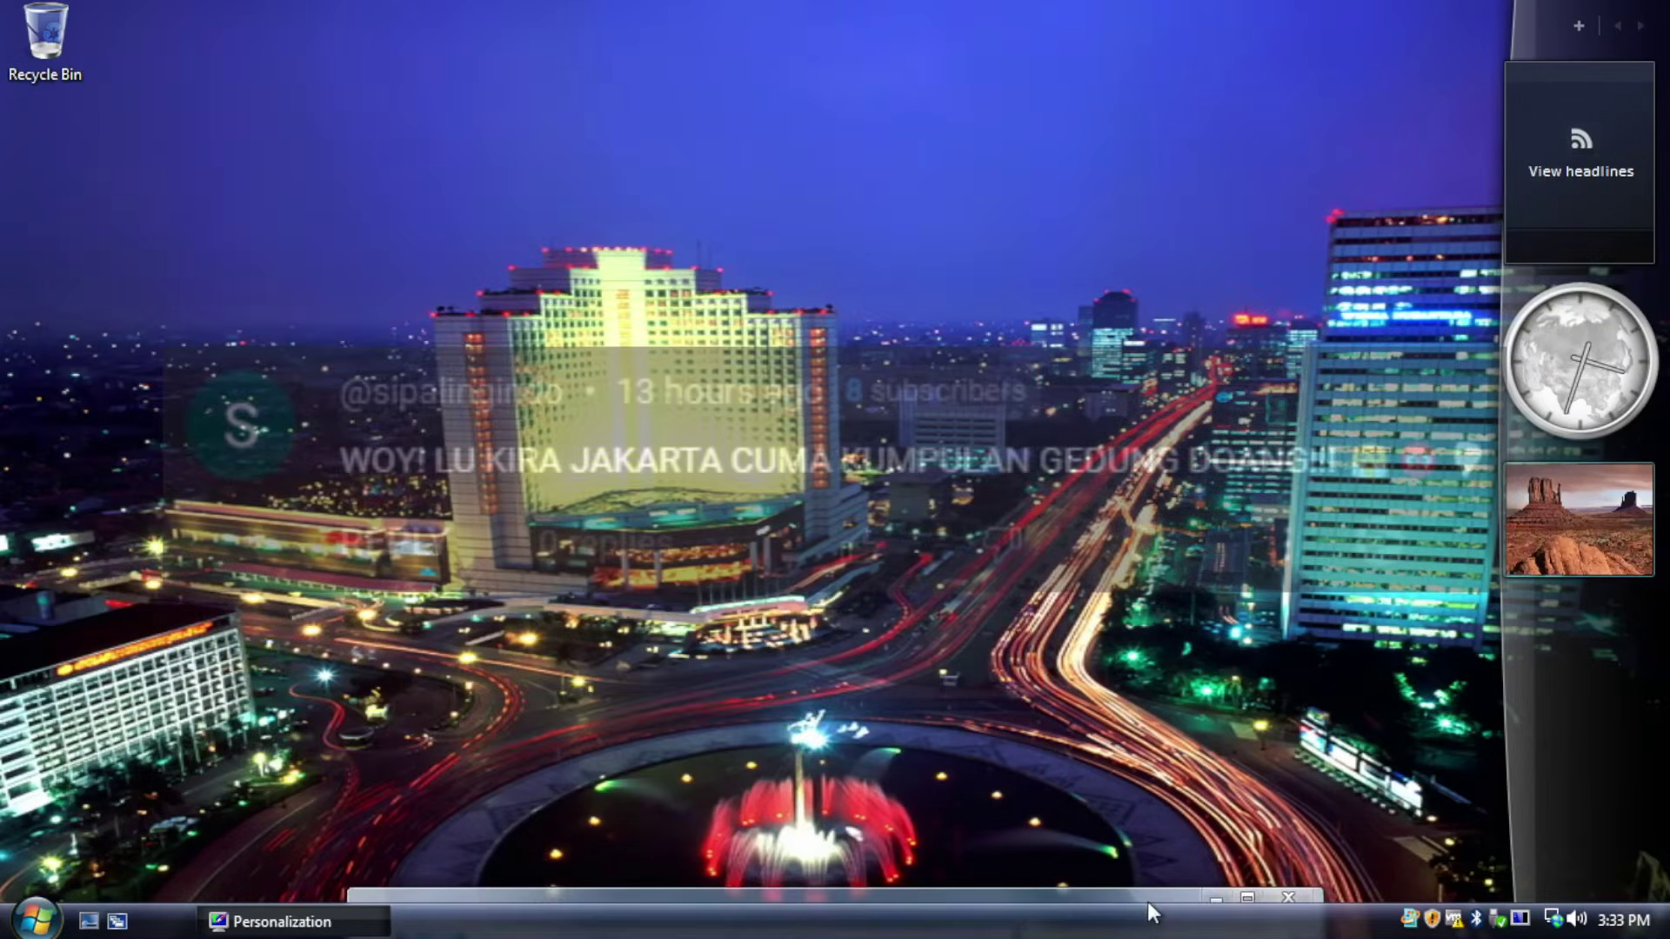
Step: Open the Sound settings and go through the program event sounds from Asterisk to Low Battery Alarm
{"action": "left_click", "coordinate": [513, 402]}
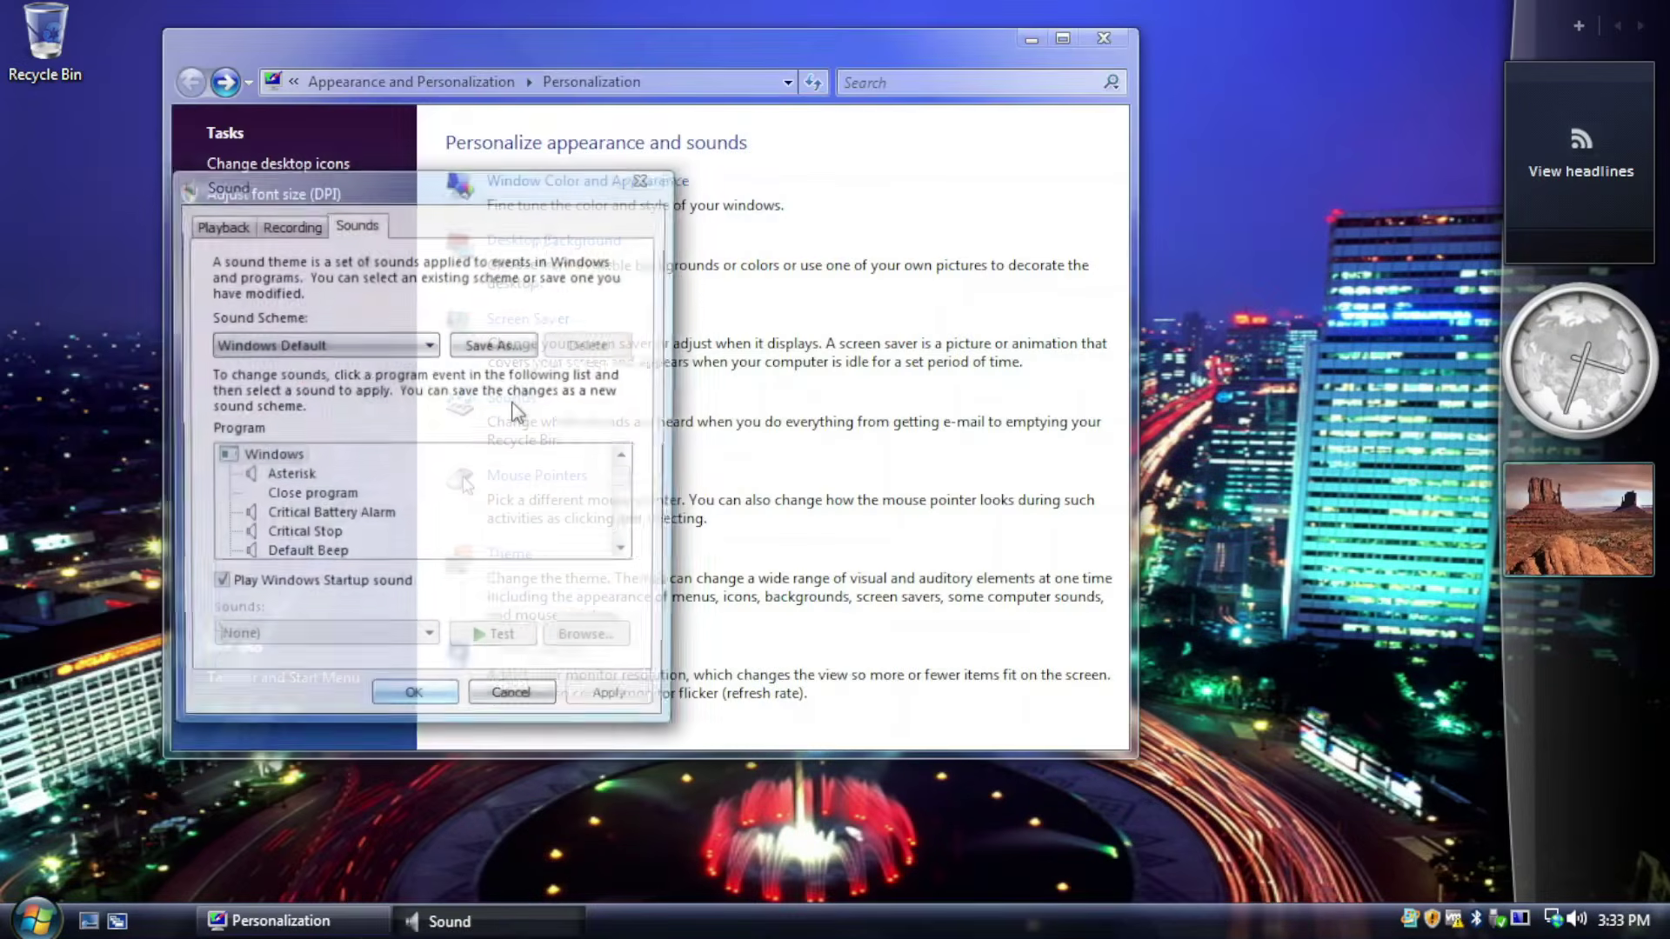
{"action": "left_click", "coordinate": [289, 478]}
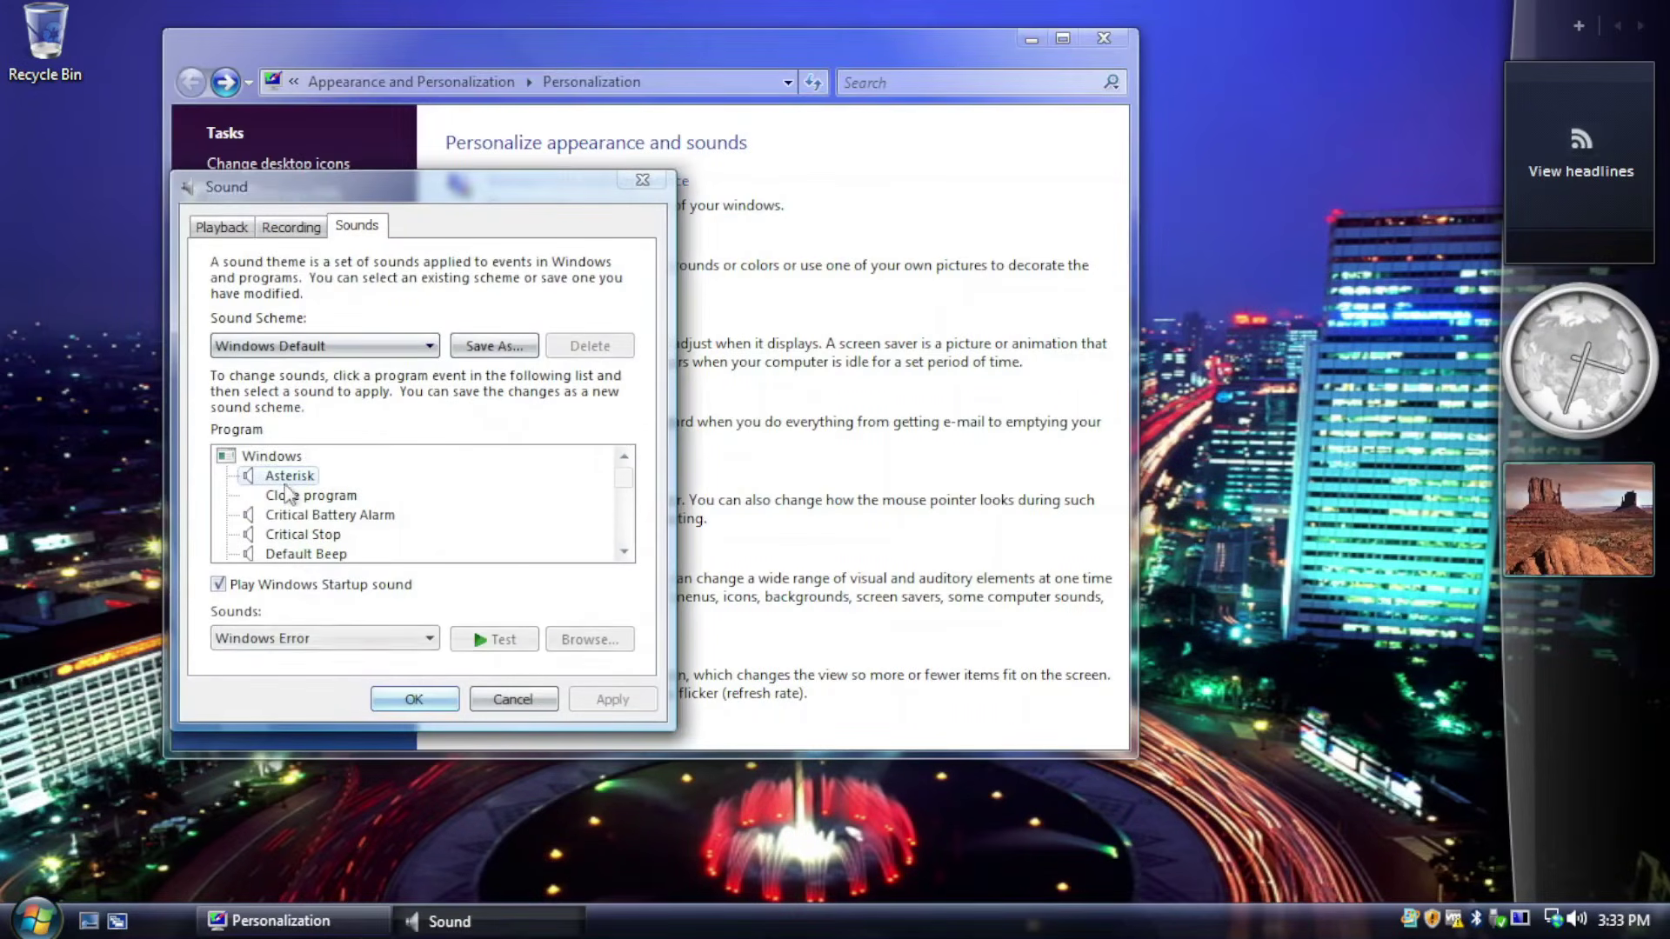
{"action": "key", "text": "Down"}
{"action": "key", "text": "Down"}
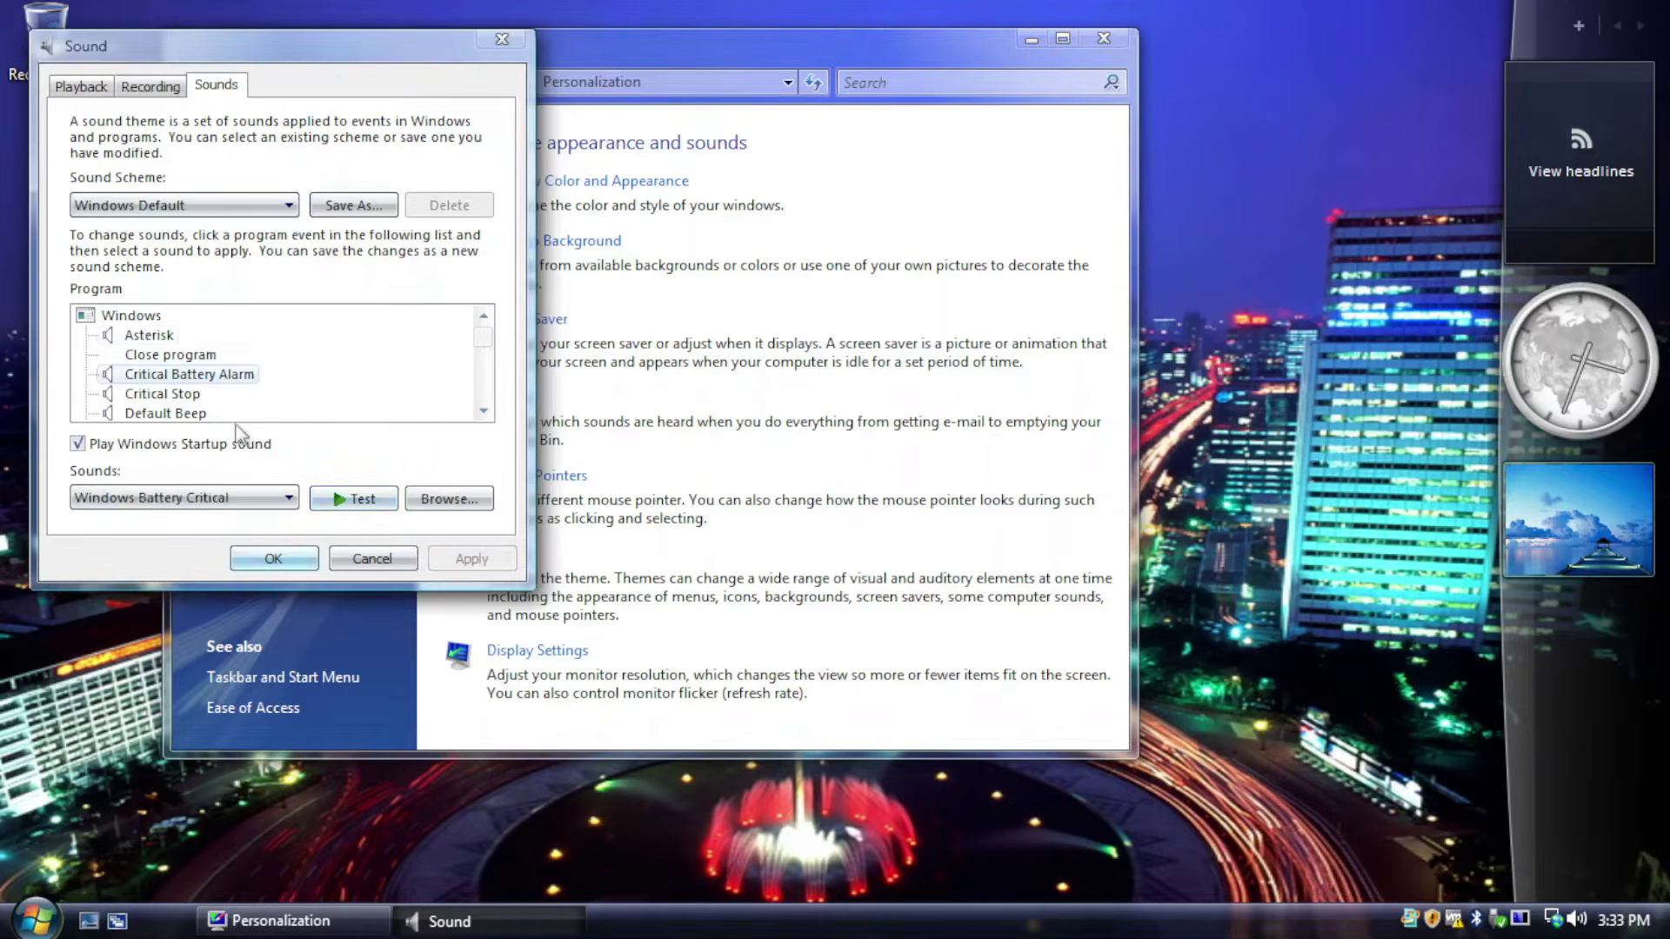
{"action": "key", "text": "Down"}
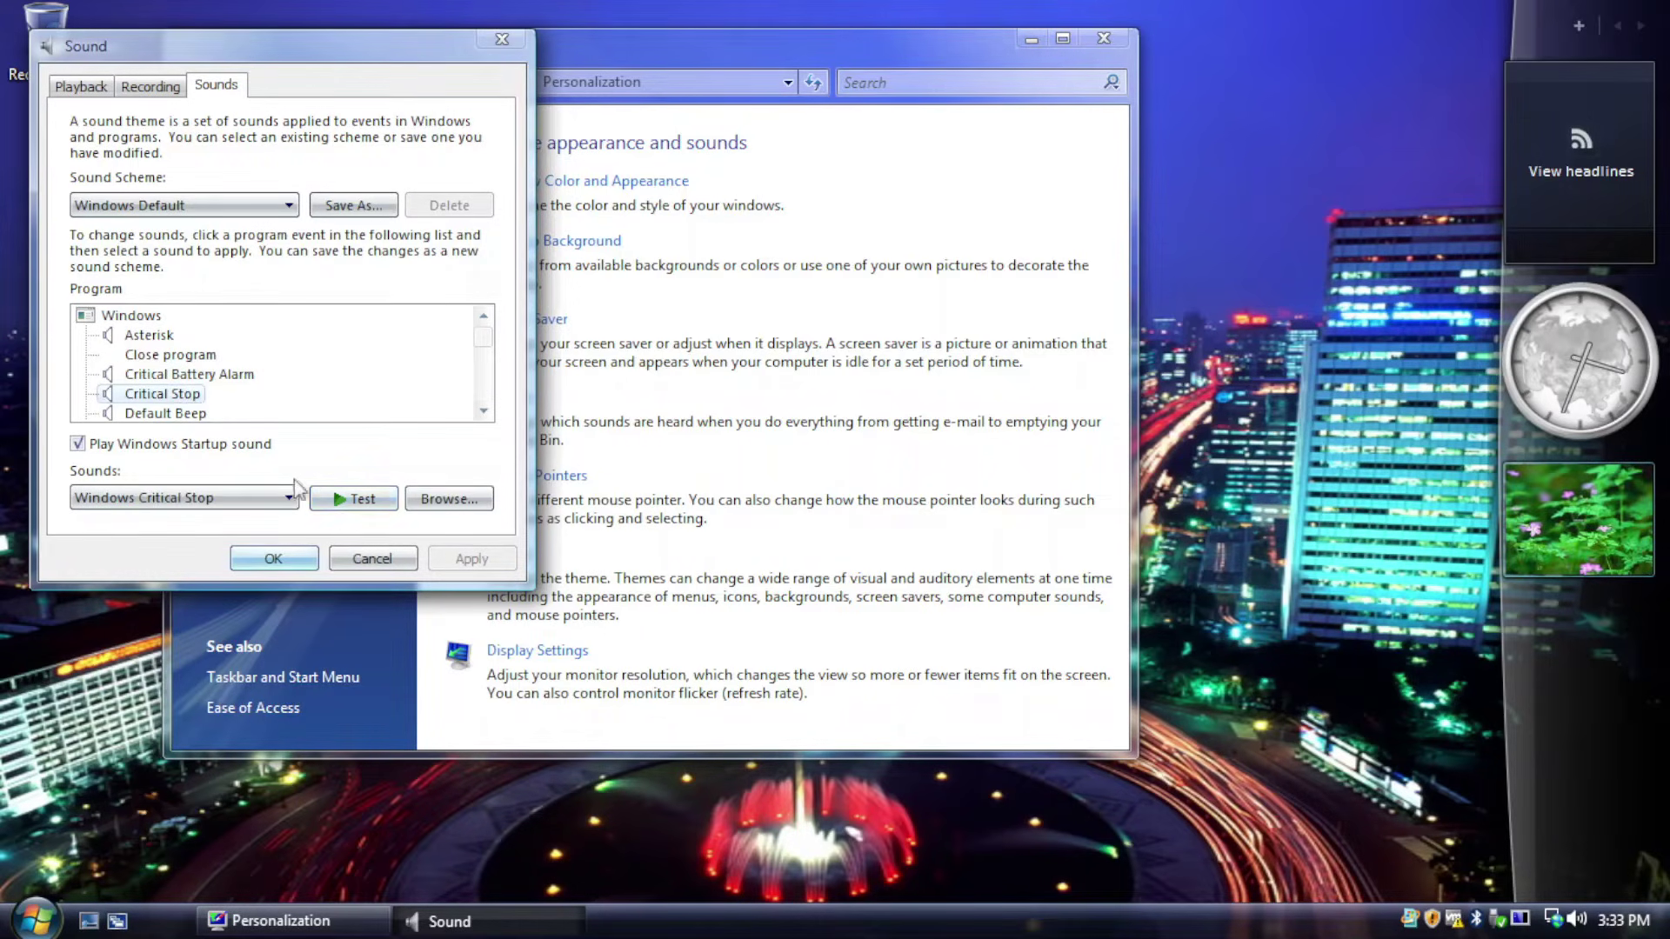
{"action": "key", "text": "Down"}
{"action": "key", "text": "Down"}
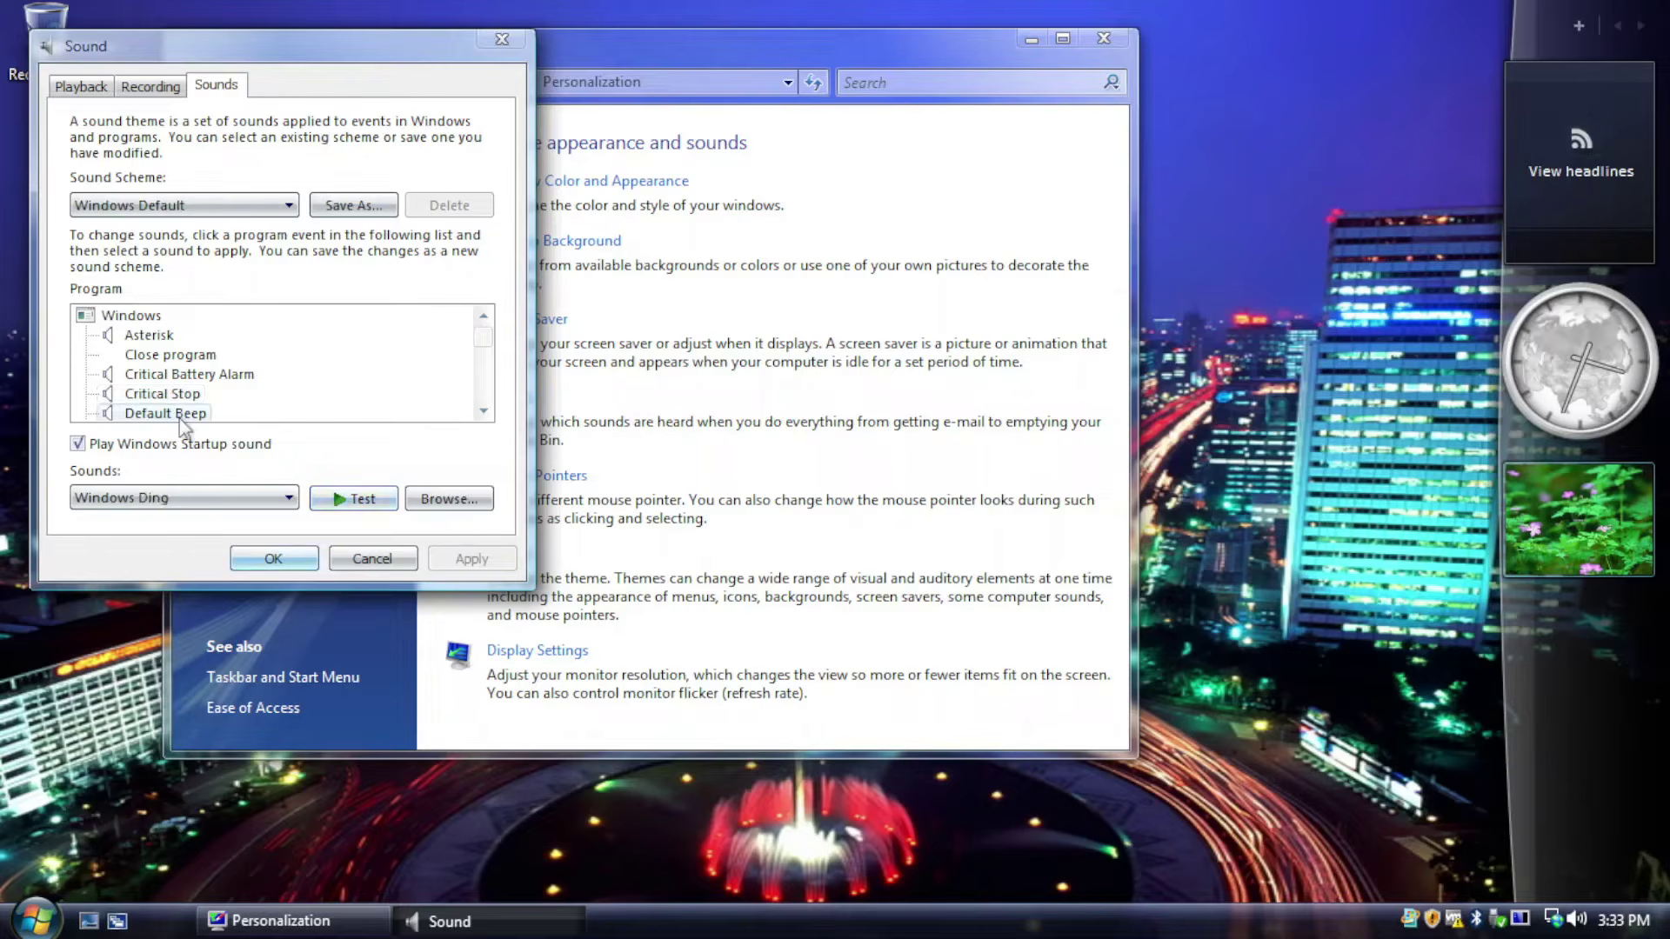
{"action": "key", "text": "Down"}
{"action": "key", "text": "Down"}
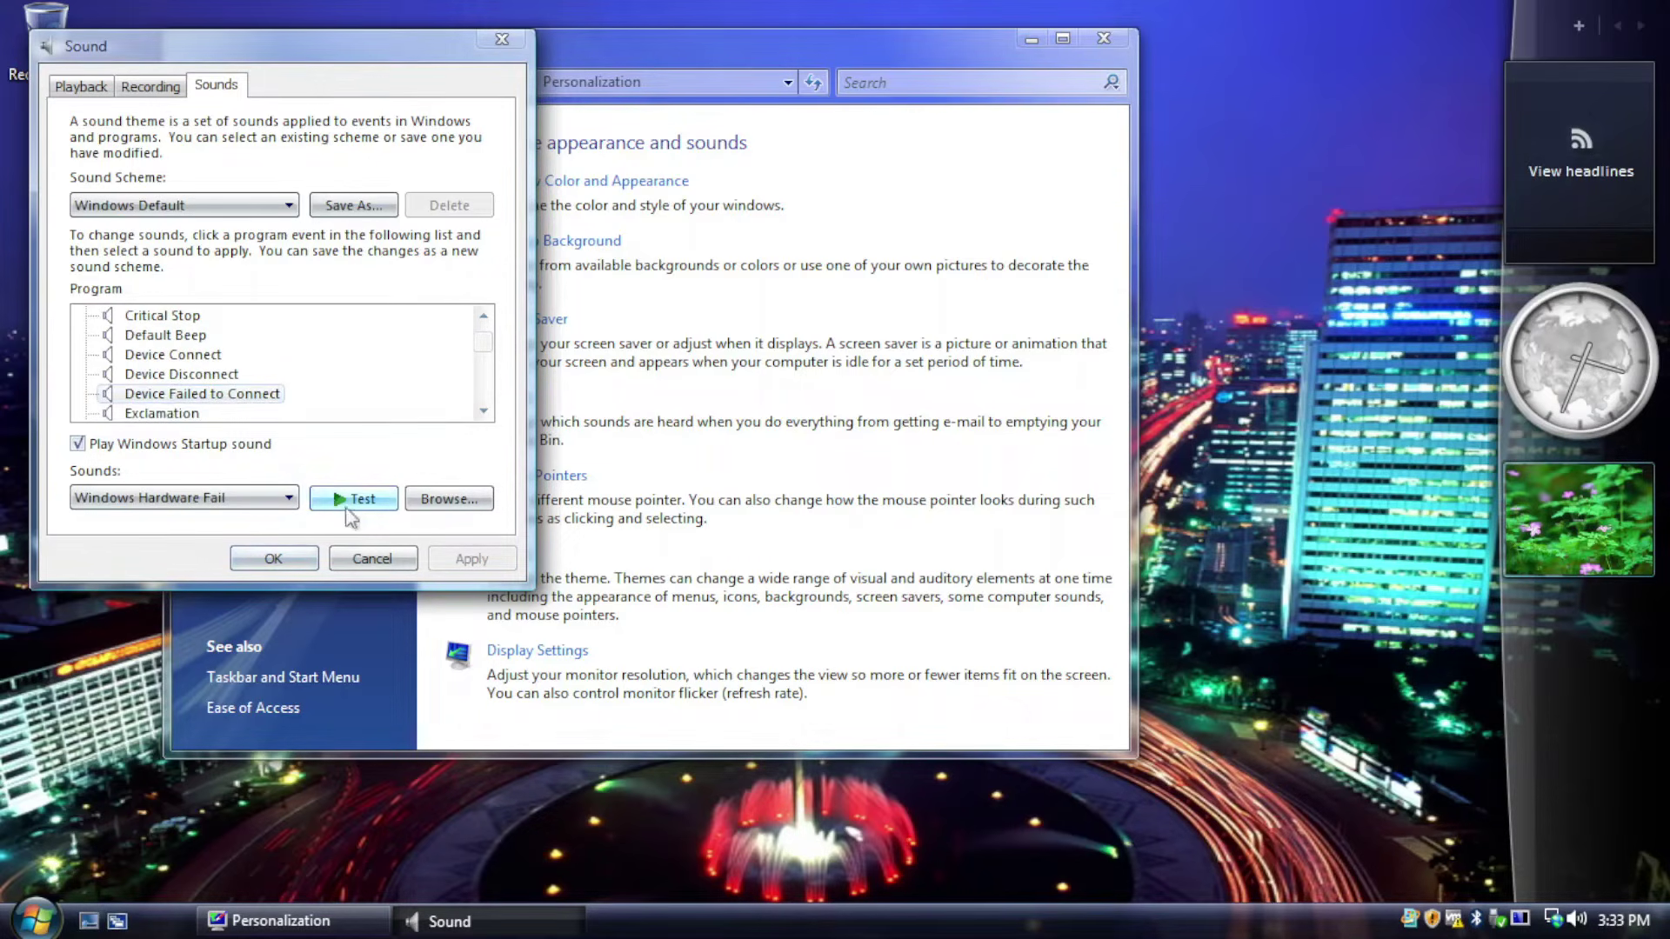
{"action": "key", "text": "Down"}
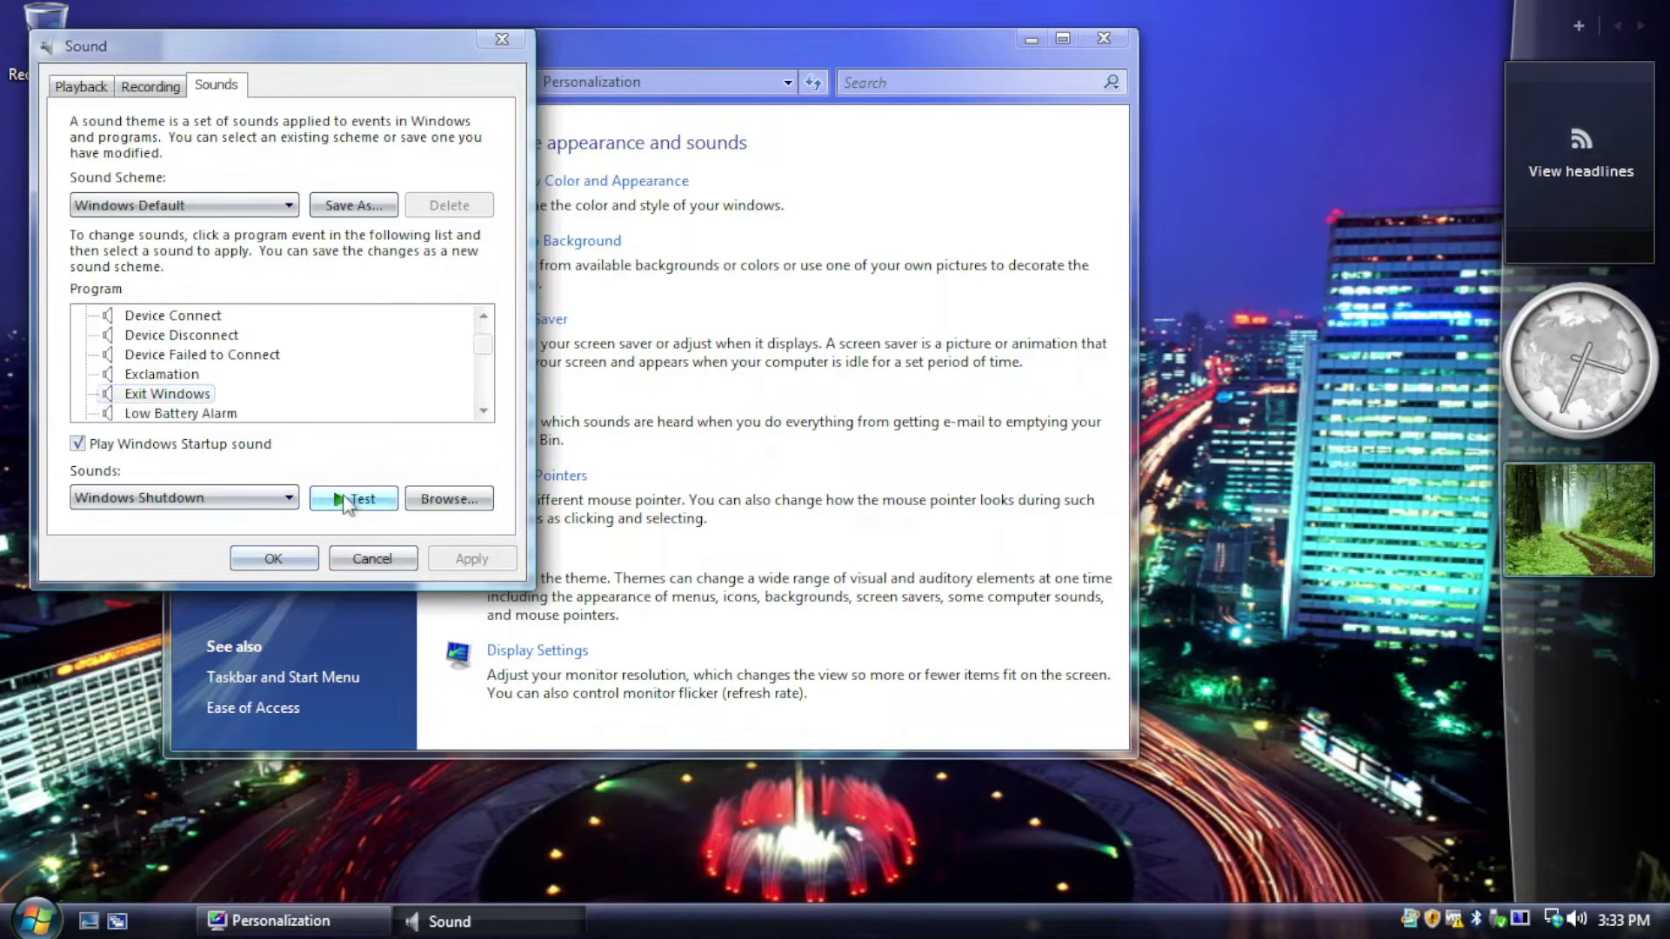
{"action": "left_click", "coordinate": [215, 415]}
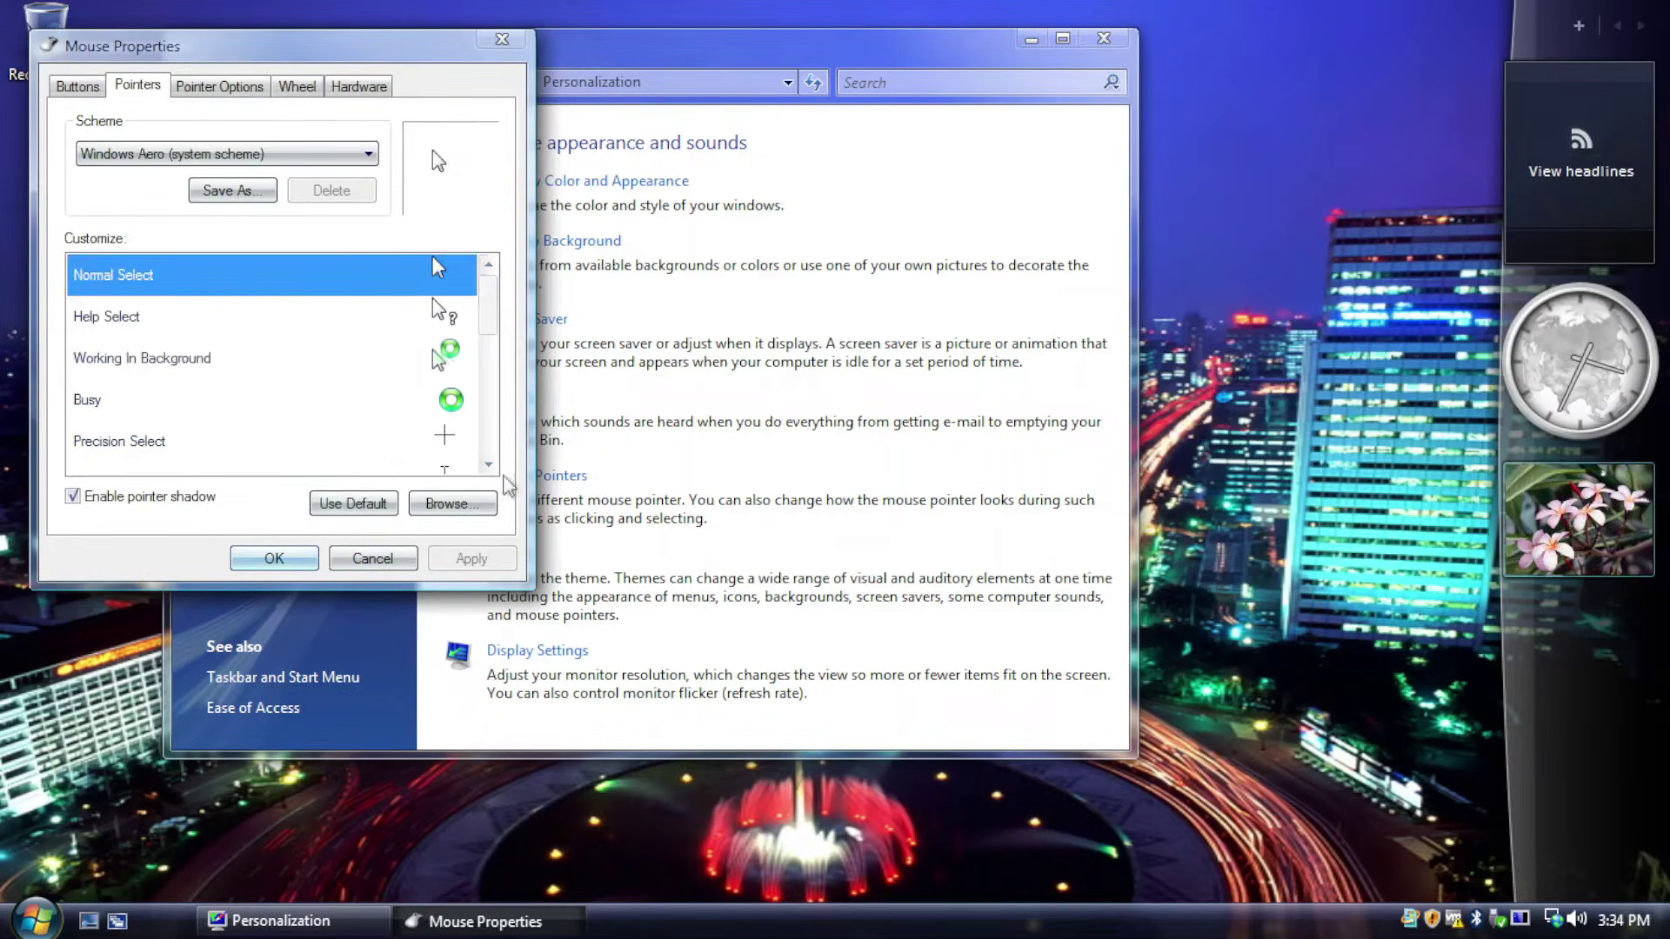
Step: Look through the pointers of the Windows Aero scheme, including Working In Background and Busy
{"action": "left_click", "coordinate": [410, 371]}
{"action": "left_click", "coordinate": [411, 409]}
{"action": "scroll", "coordinate": [409, 409], "scroll_direction": "down", "scroll_amount": 1}
{"action": "left_click", "coordinate": [436, 452]}
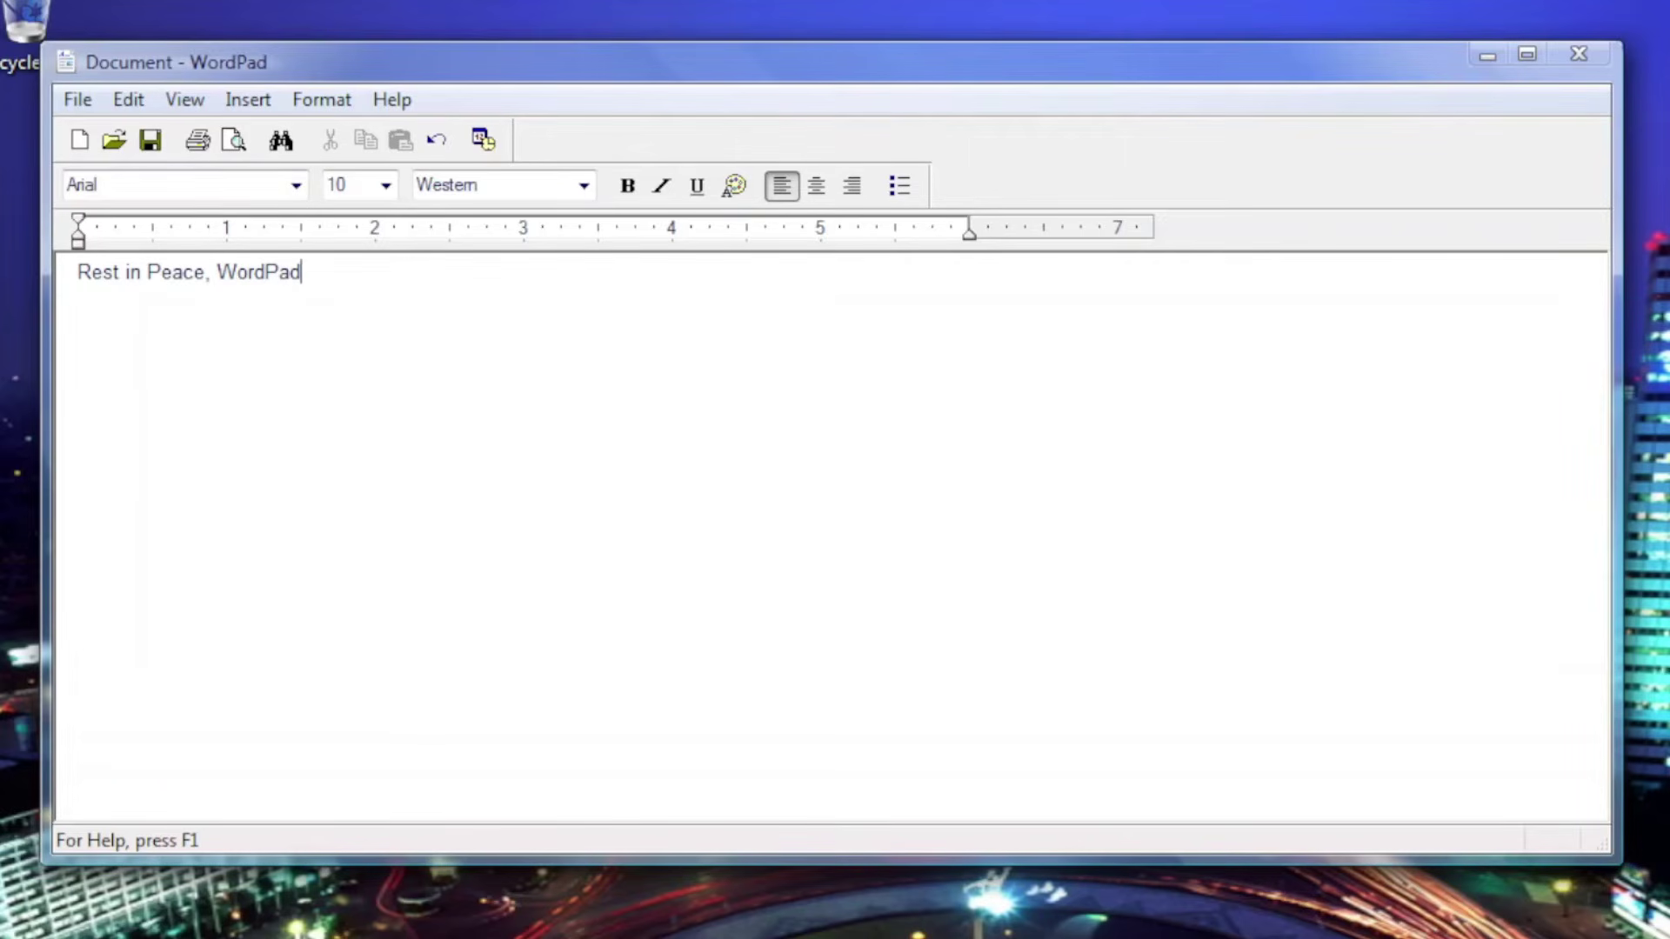
Step: Start saving the WordPad document under a new name and expand the folder browser
{"action": "left_click", "coordinate": [78, 99]}
{"action": "left_click", "coordinate": [117, 204]}
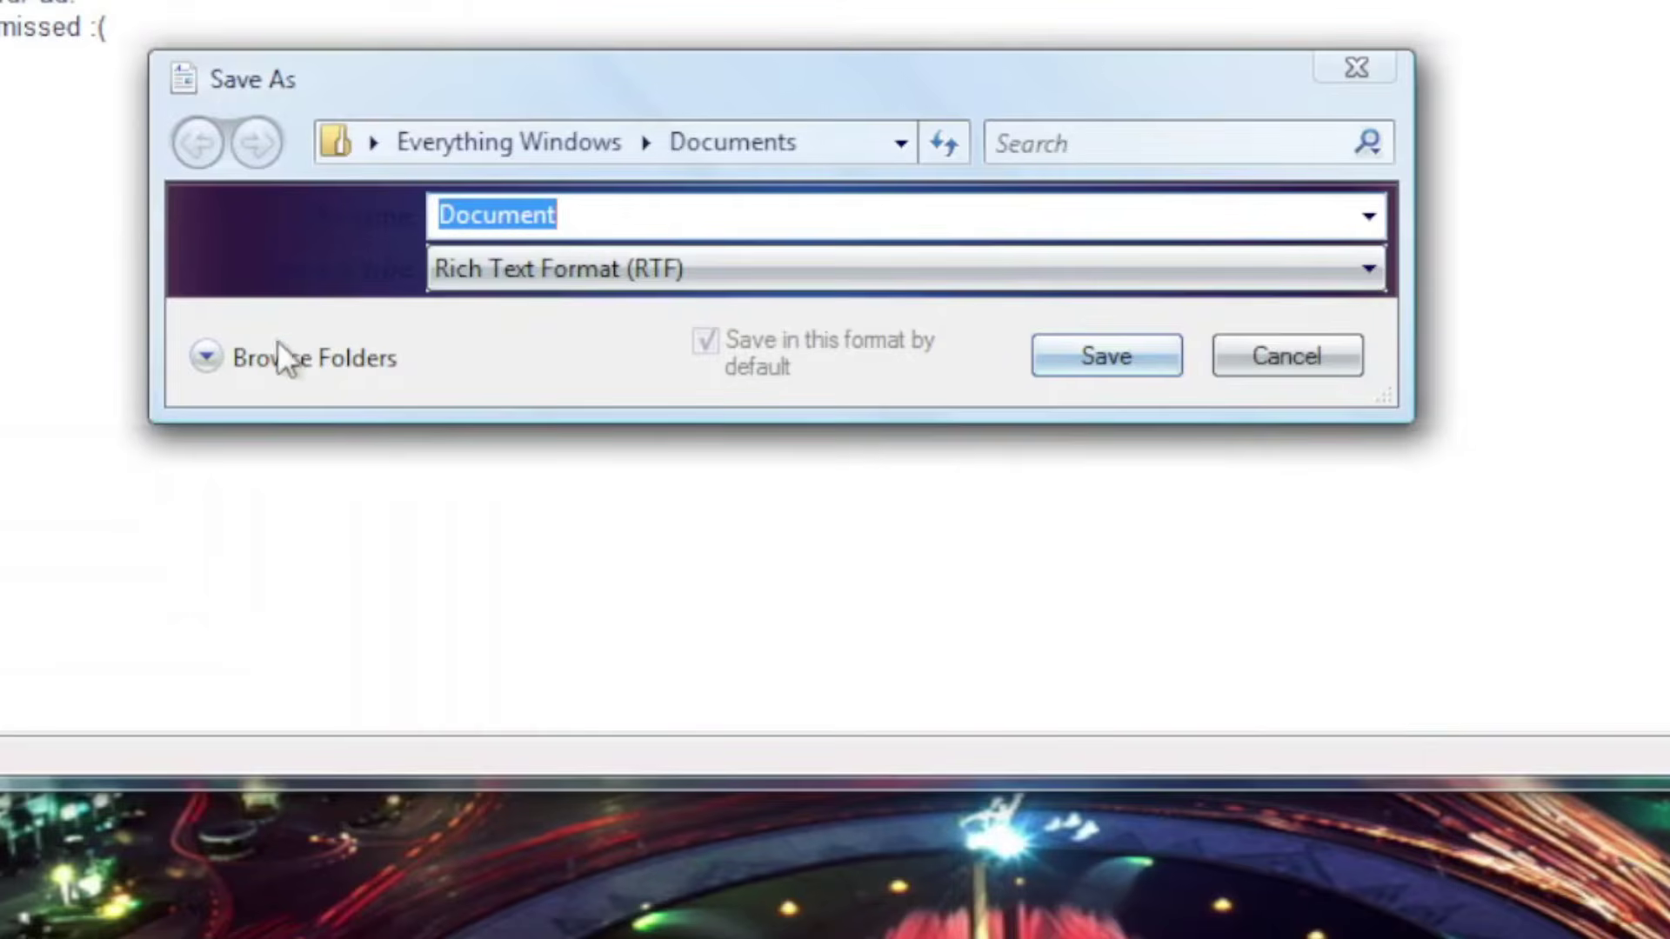
{"action": "left_click", "coordinate": [287, 374]}
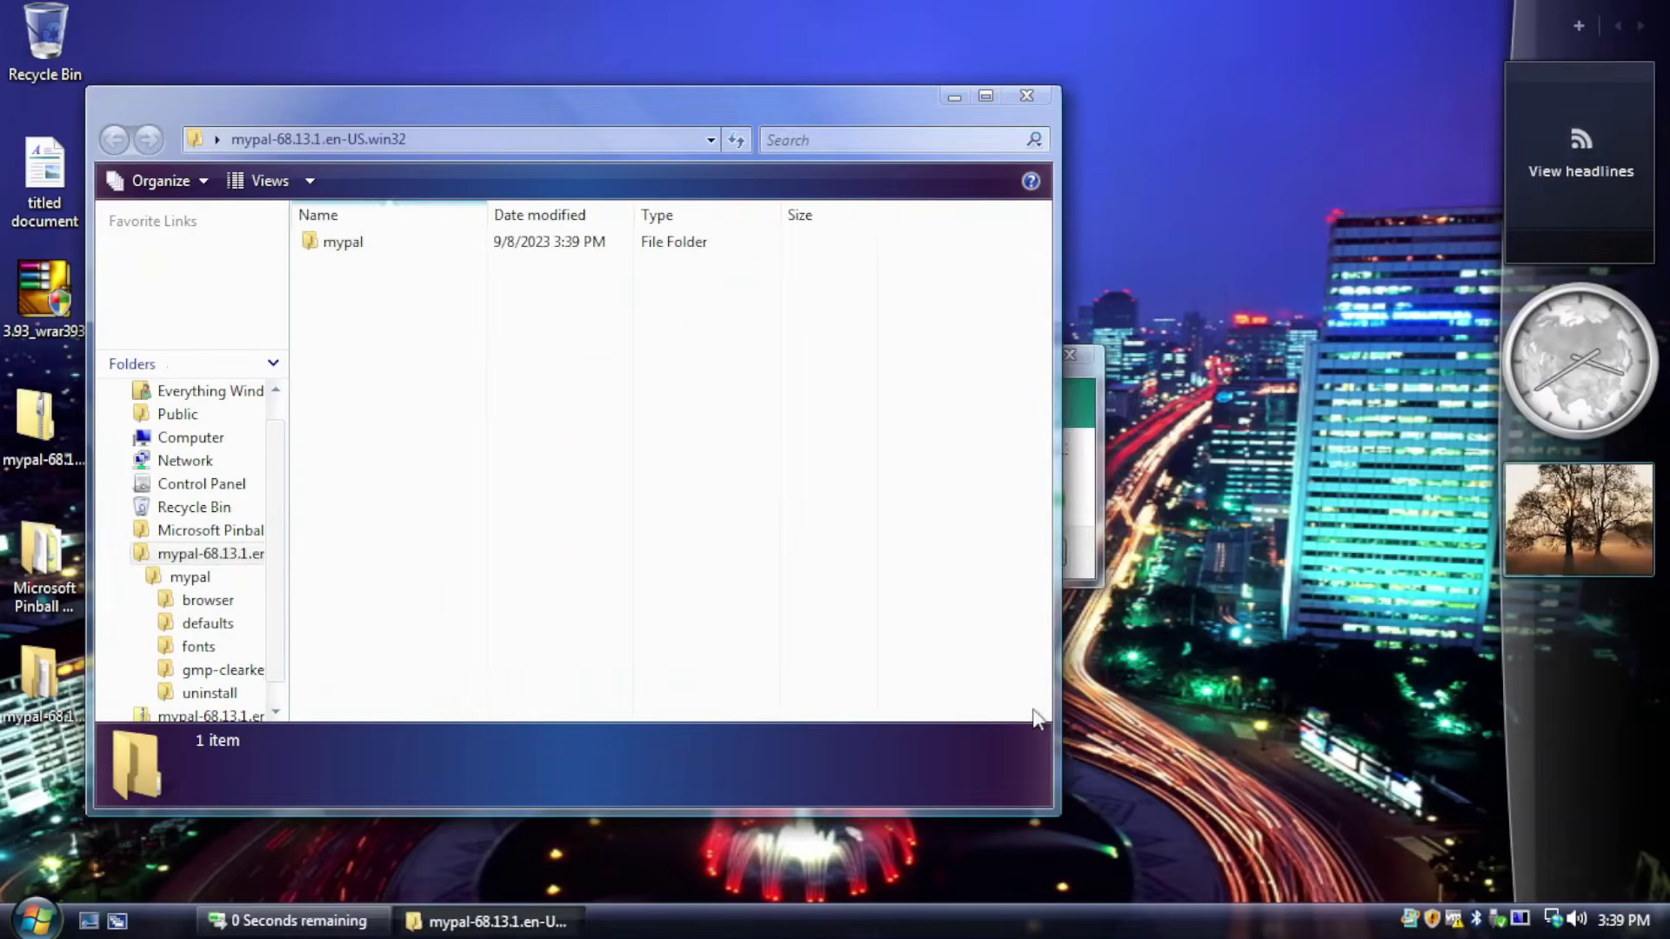
Step: Launch the Mypal browser from the extracted mypal folder and look down the Everything Windows YouTube channel page
{"action": "double_click", "coordinate": [336, 253]}
{"action": "left_click_drag", "start_coordinate": [1042, 306], "coordinate": [1048, 589]}
{"action": "double_click", "coordinate": [343, 520]}
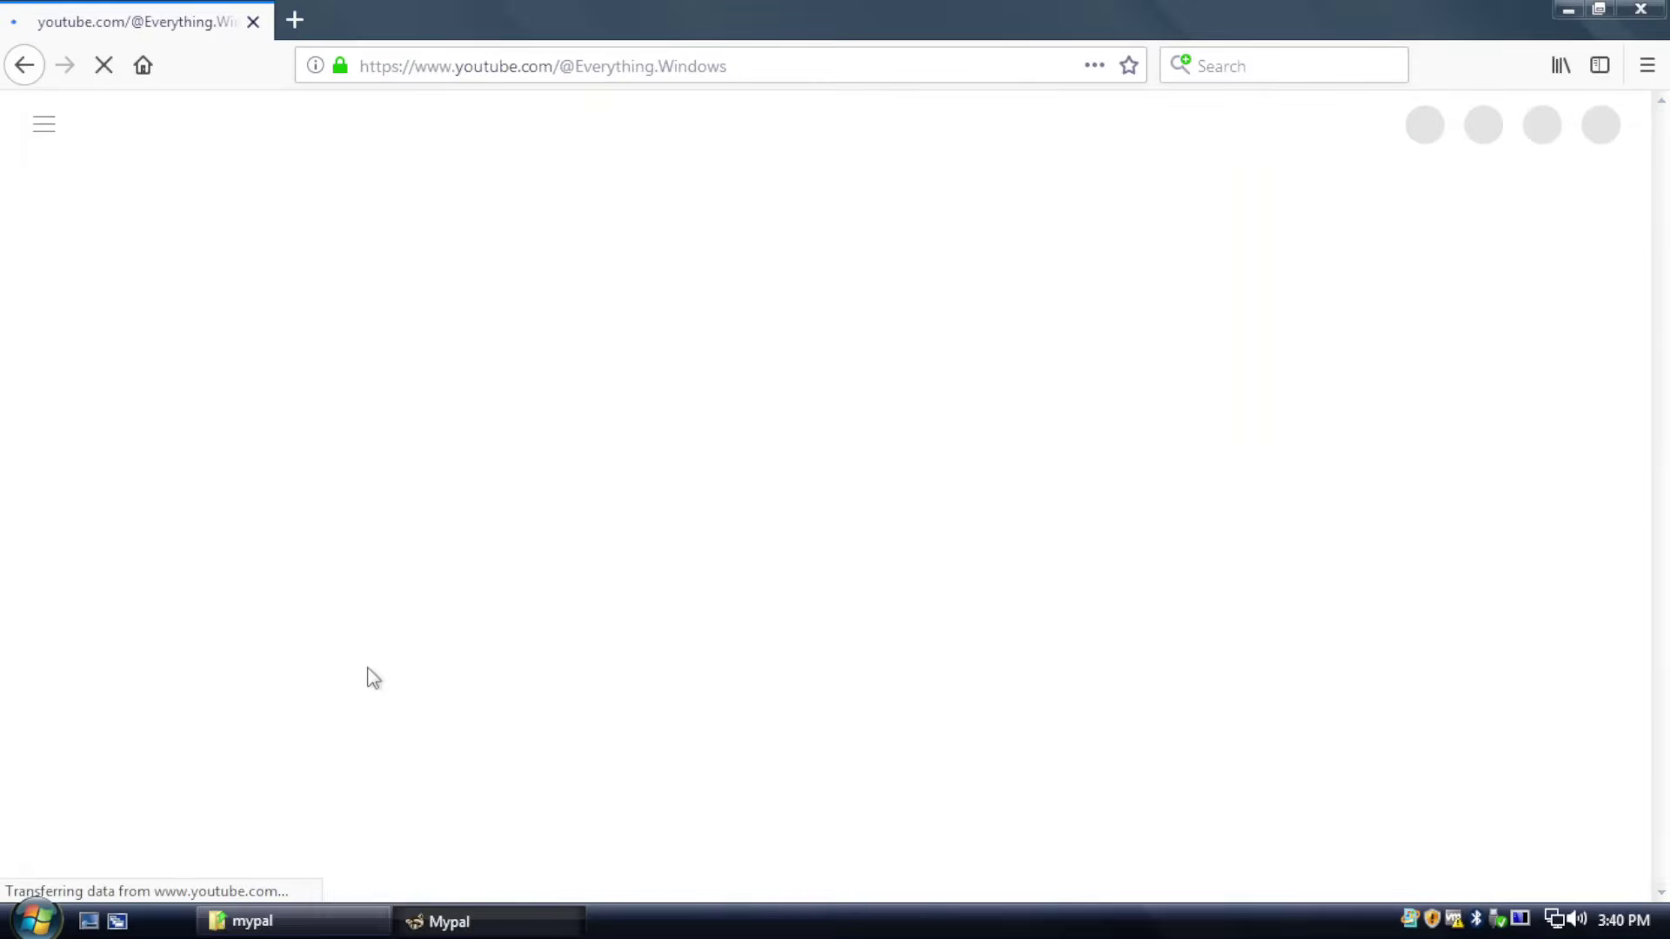
{"action": "scroll", "coordinate": [544, 637], "scroll_direction": "down", "scroll_amount": 5}
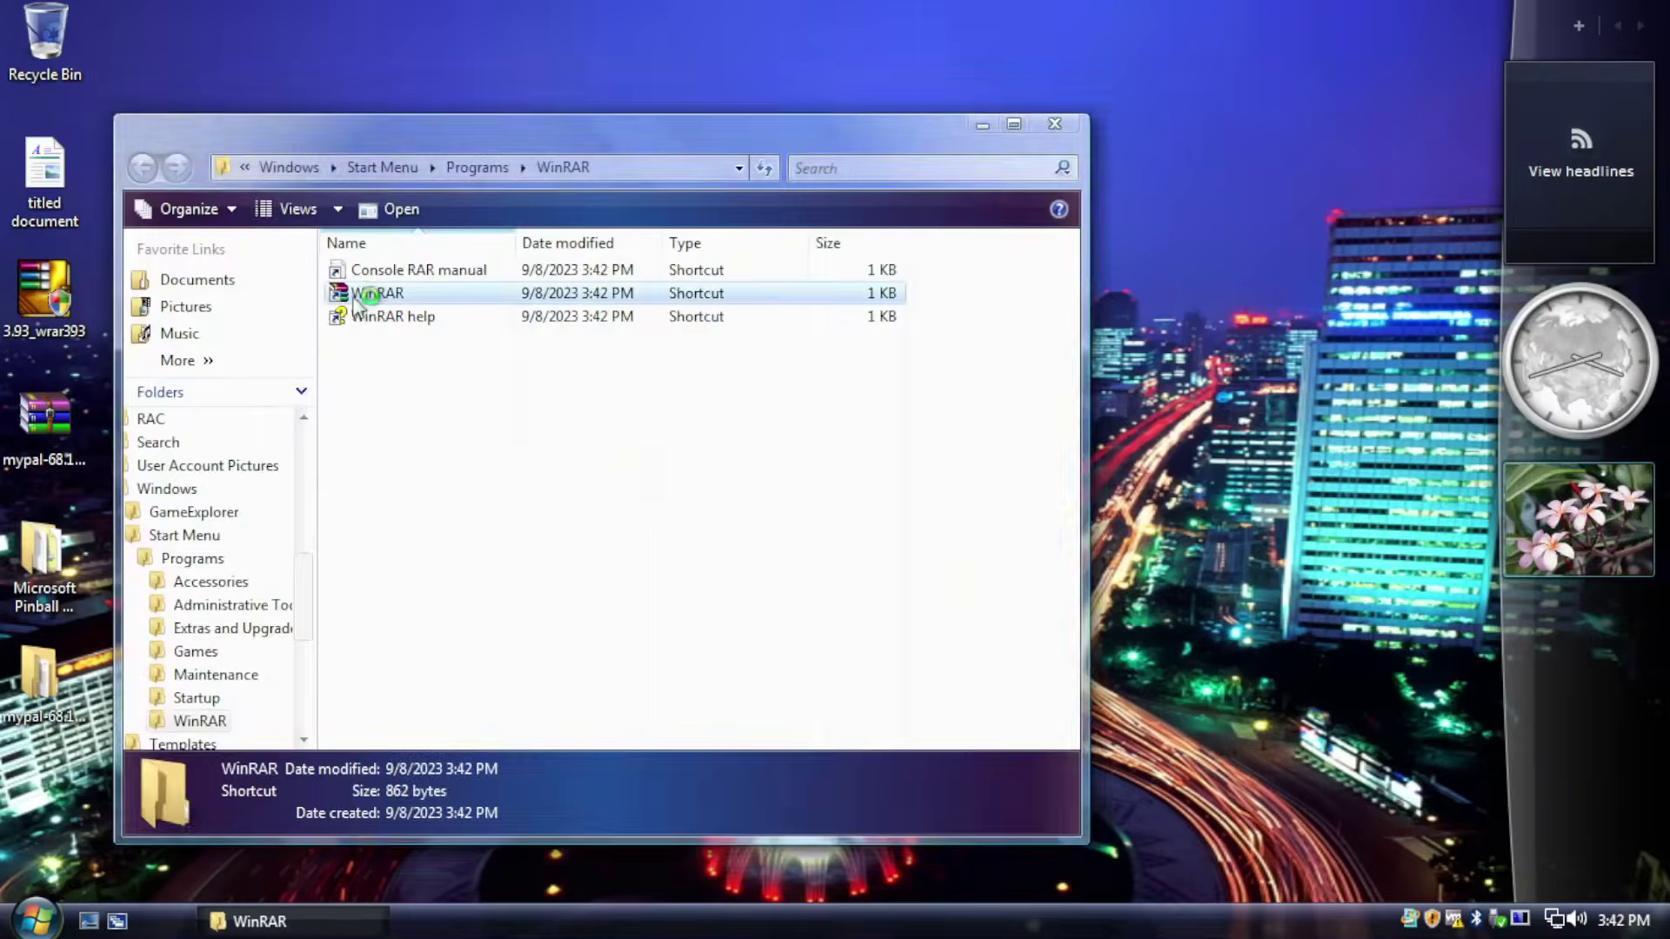
Step: Start the 1931 Baffle Ball table in Microsoft Pinball Arcade and begin a game
{"action": "left_click", "coordinate": [592, 444]}
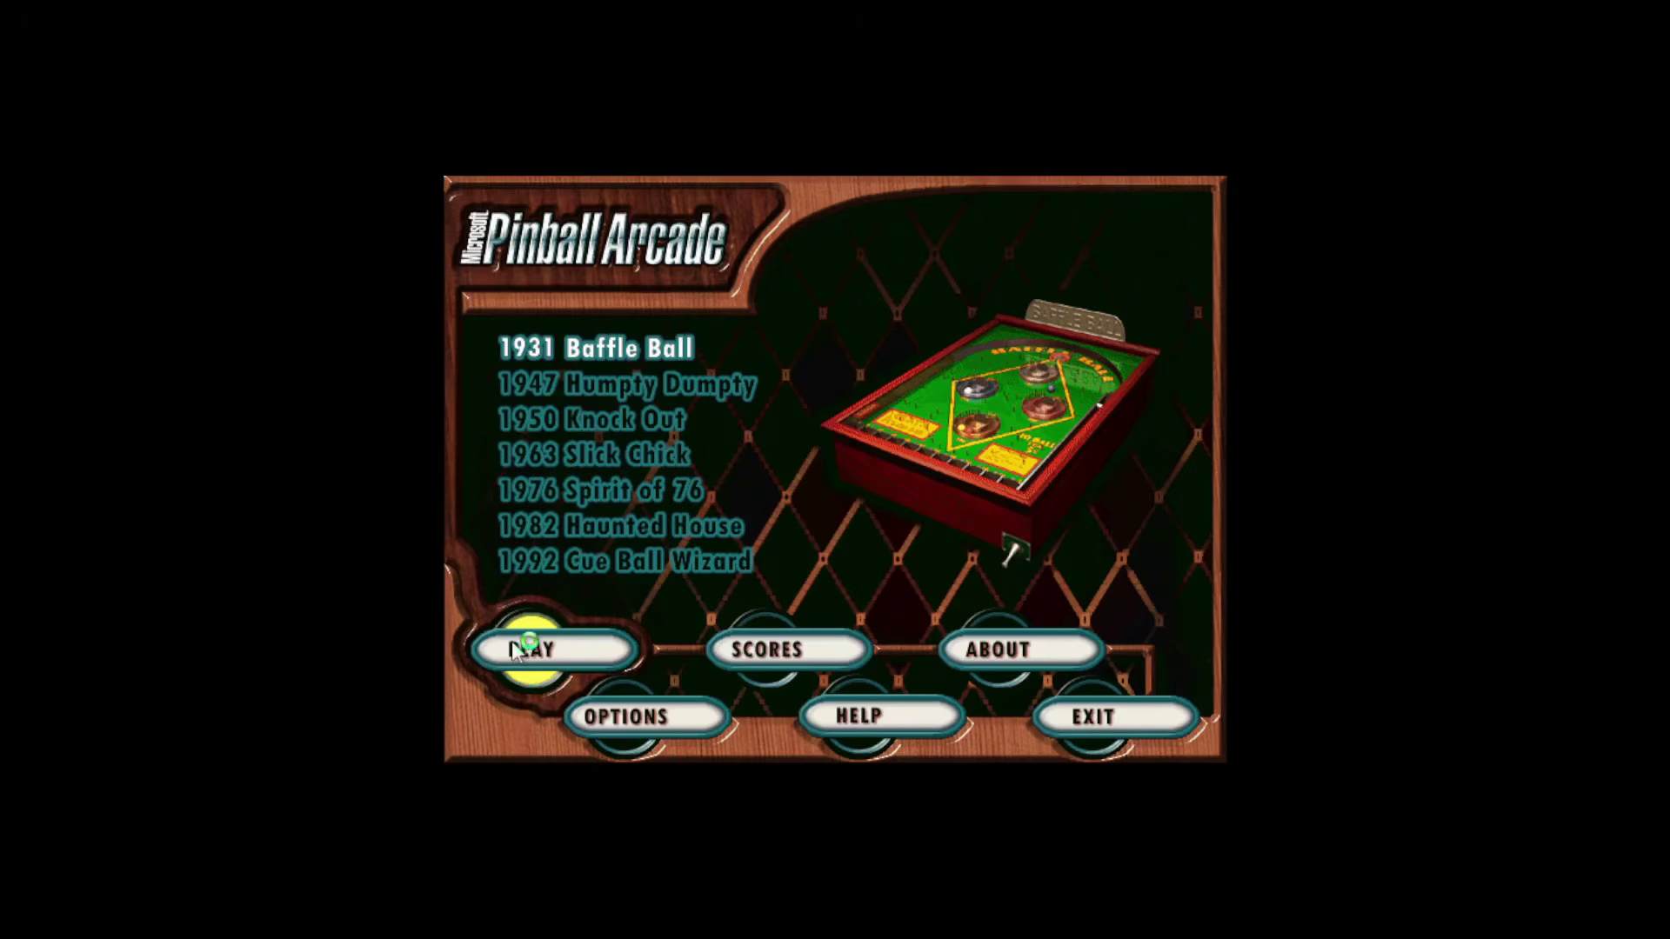
{"action": "left_click", "coordinate": [518, 648]}
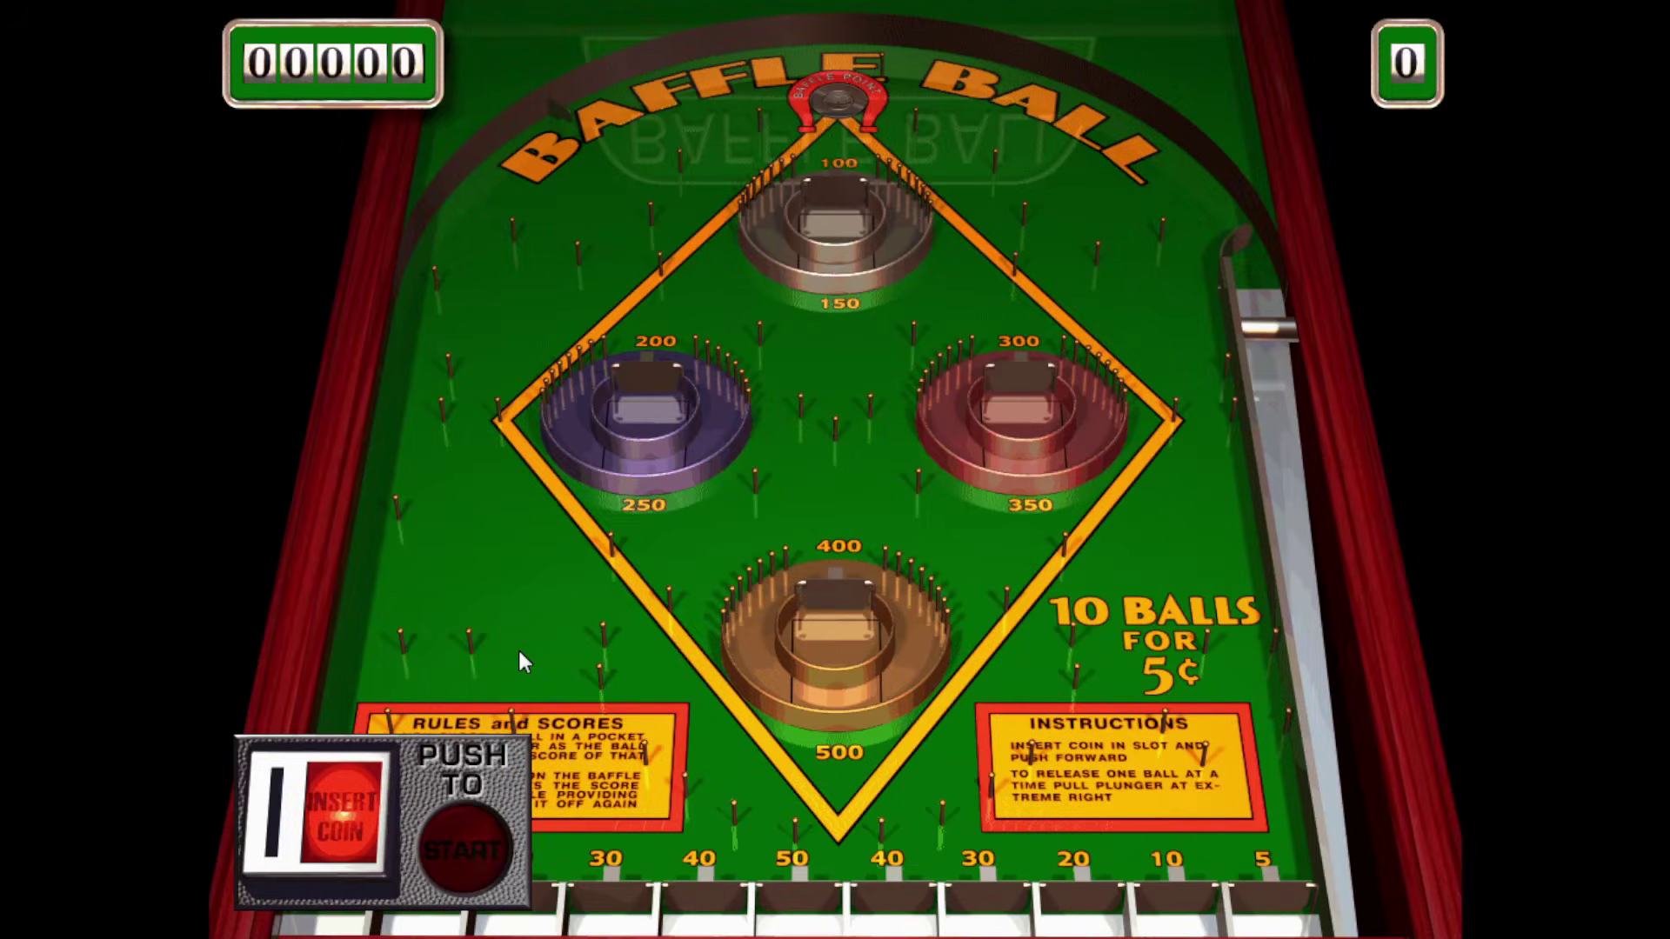
{"action": "key", "text": "Return"}
{"action": "key", "text": "Return"}
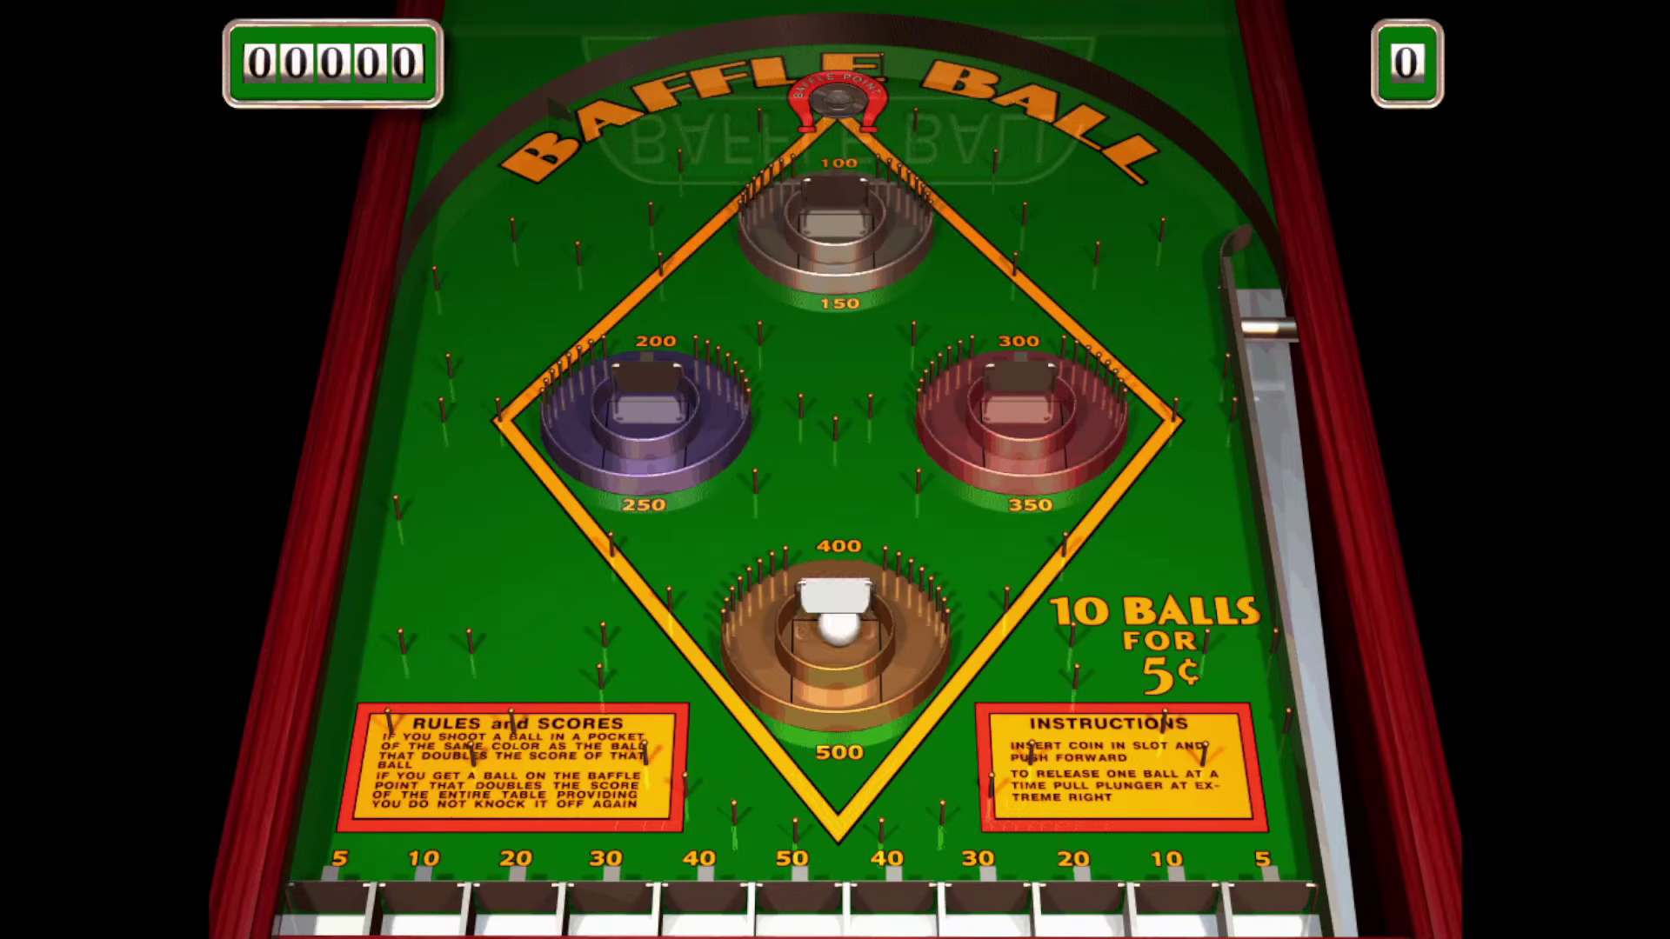
{"action": "key", "text": "Return"}
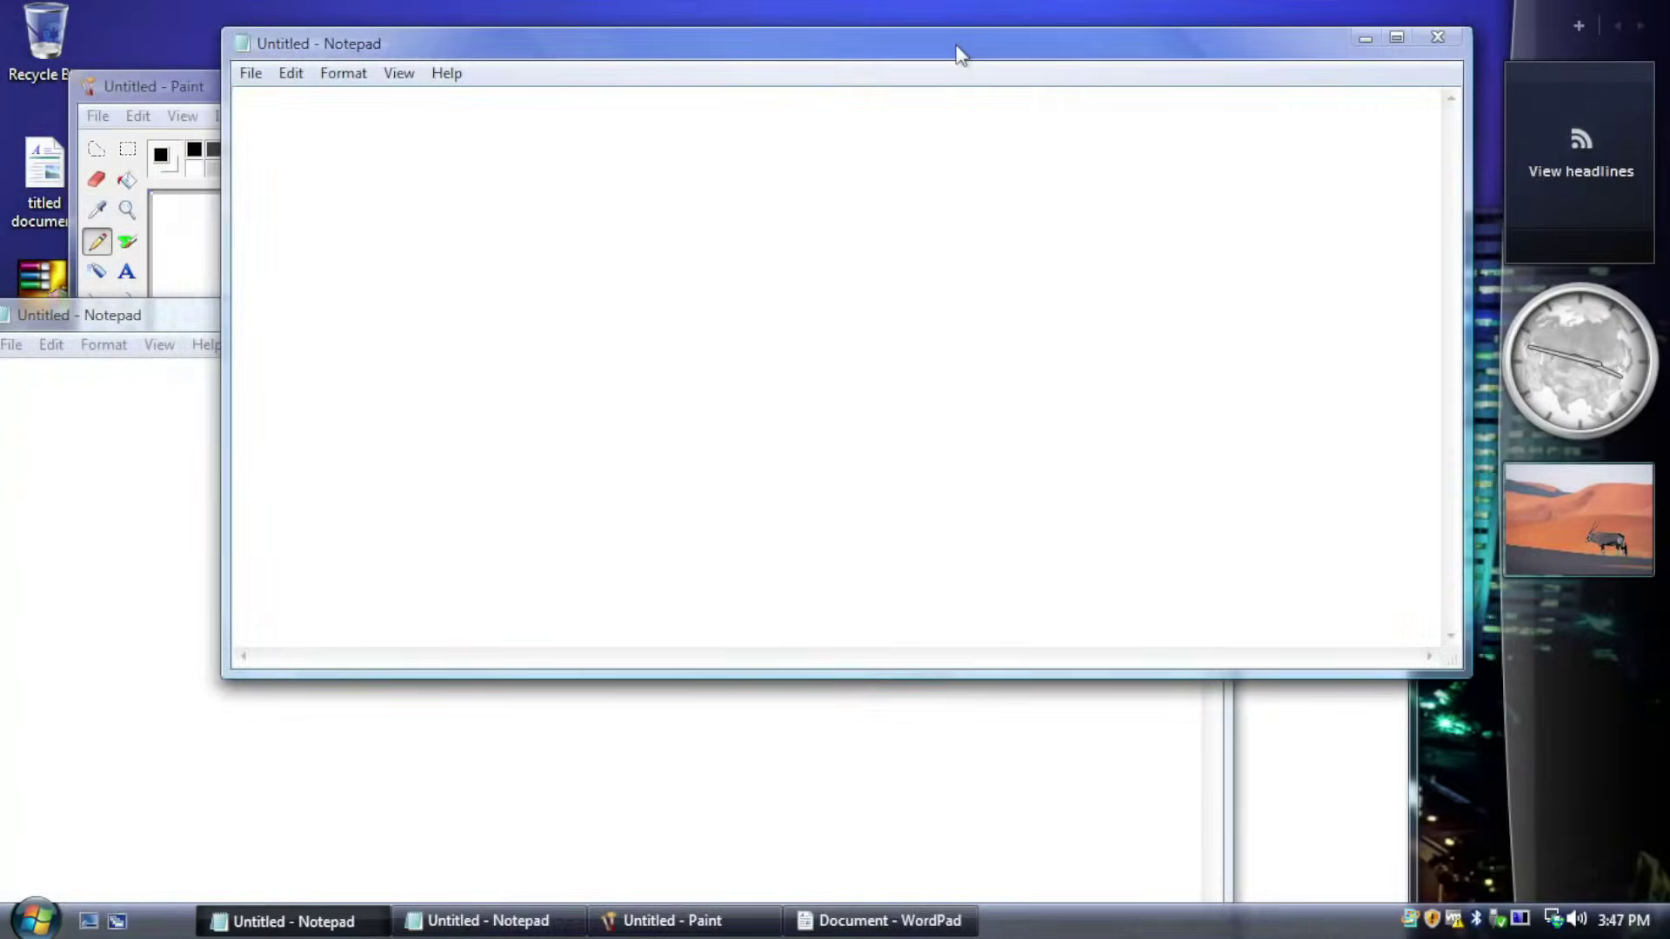
Step: Flip through the open Notepad, Paint and WordPad windows with Flip 3D
{"action": "key", "text": "super+Tab"}
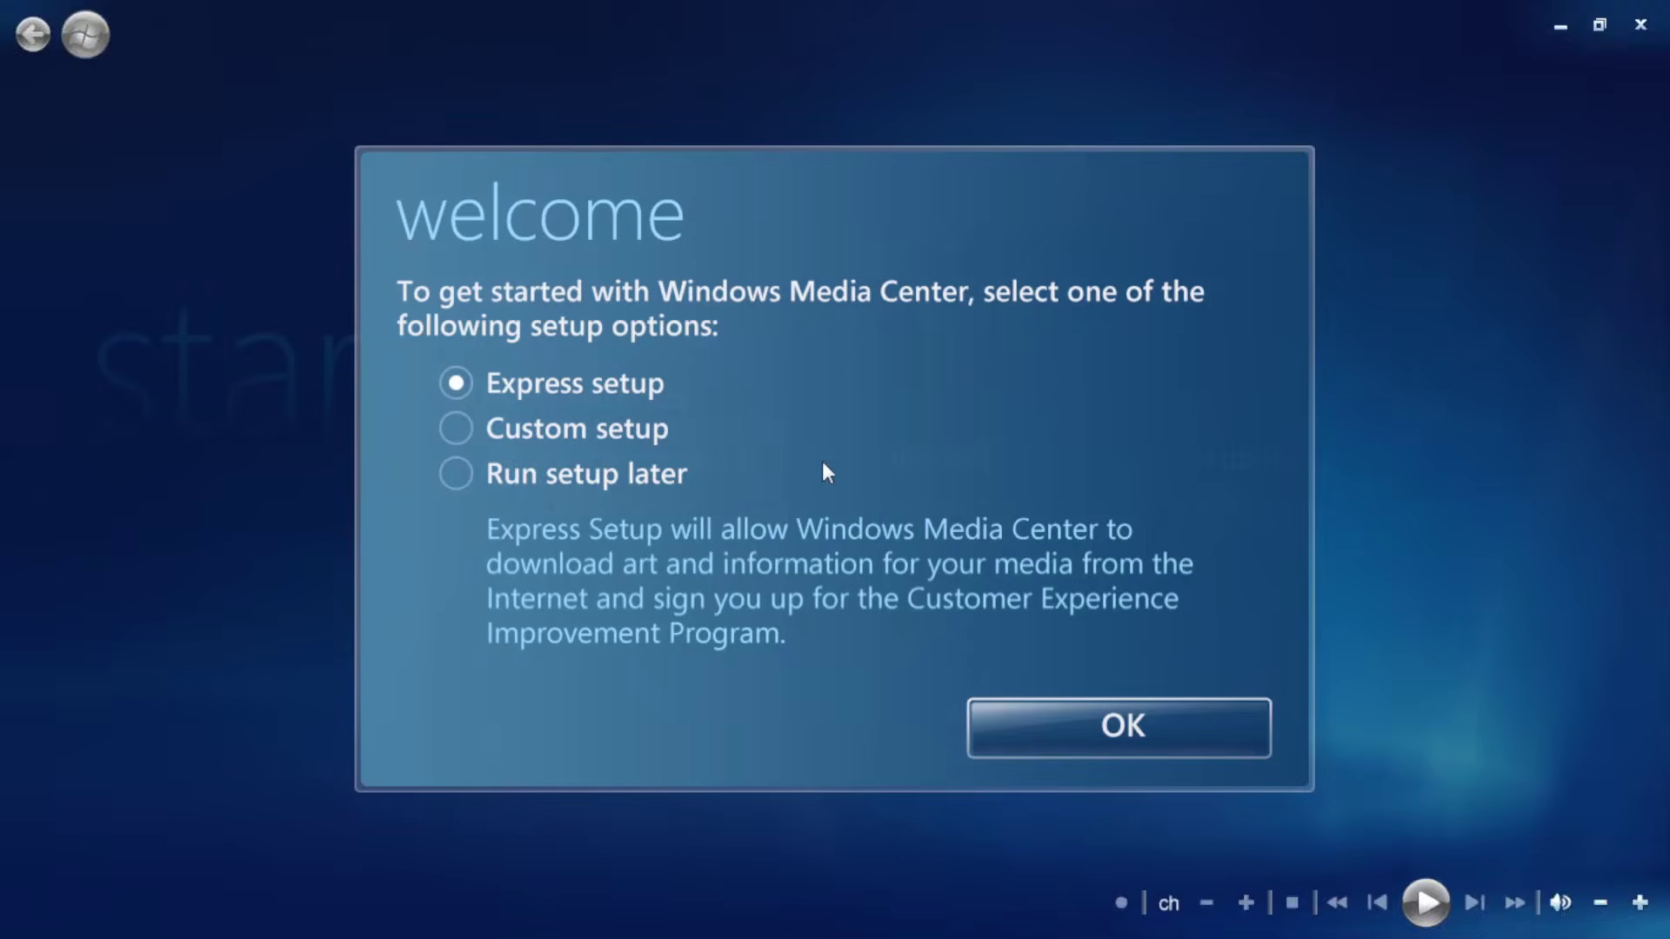
Step: Choose Run setup later on the Windows Media Center welcome screen and confirm it
{"action": "key", "text": "Up"}
{"action": "key", "text": "Down"}
{"action": "key", "text": "Down"}
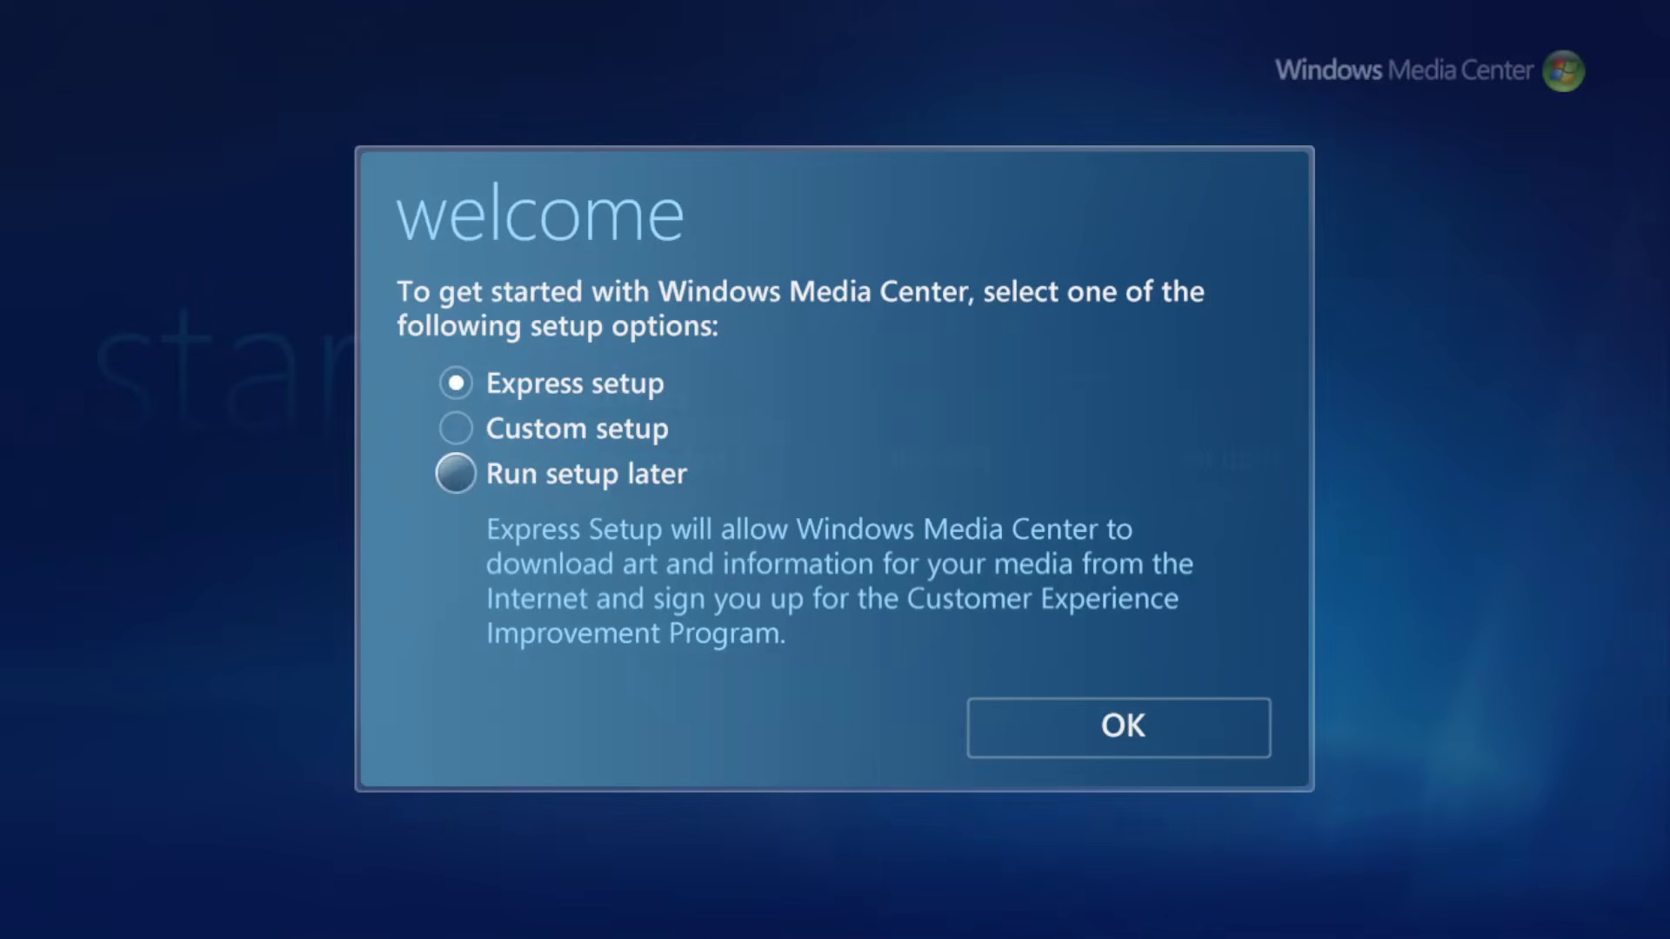
{"action": "key", "text": "Return"}
{"action": "key", "text": "Return"}
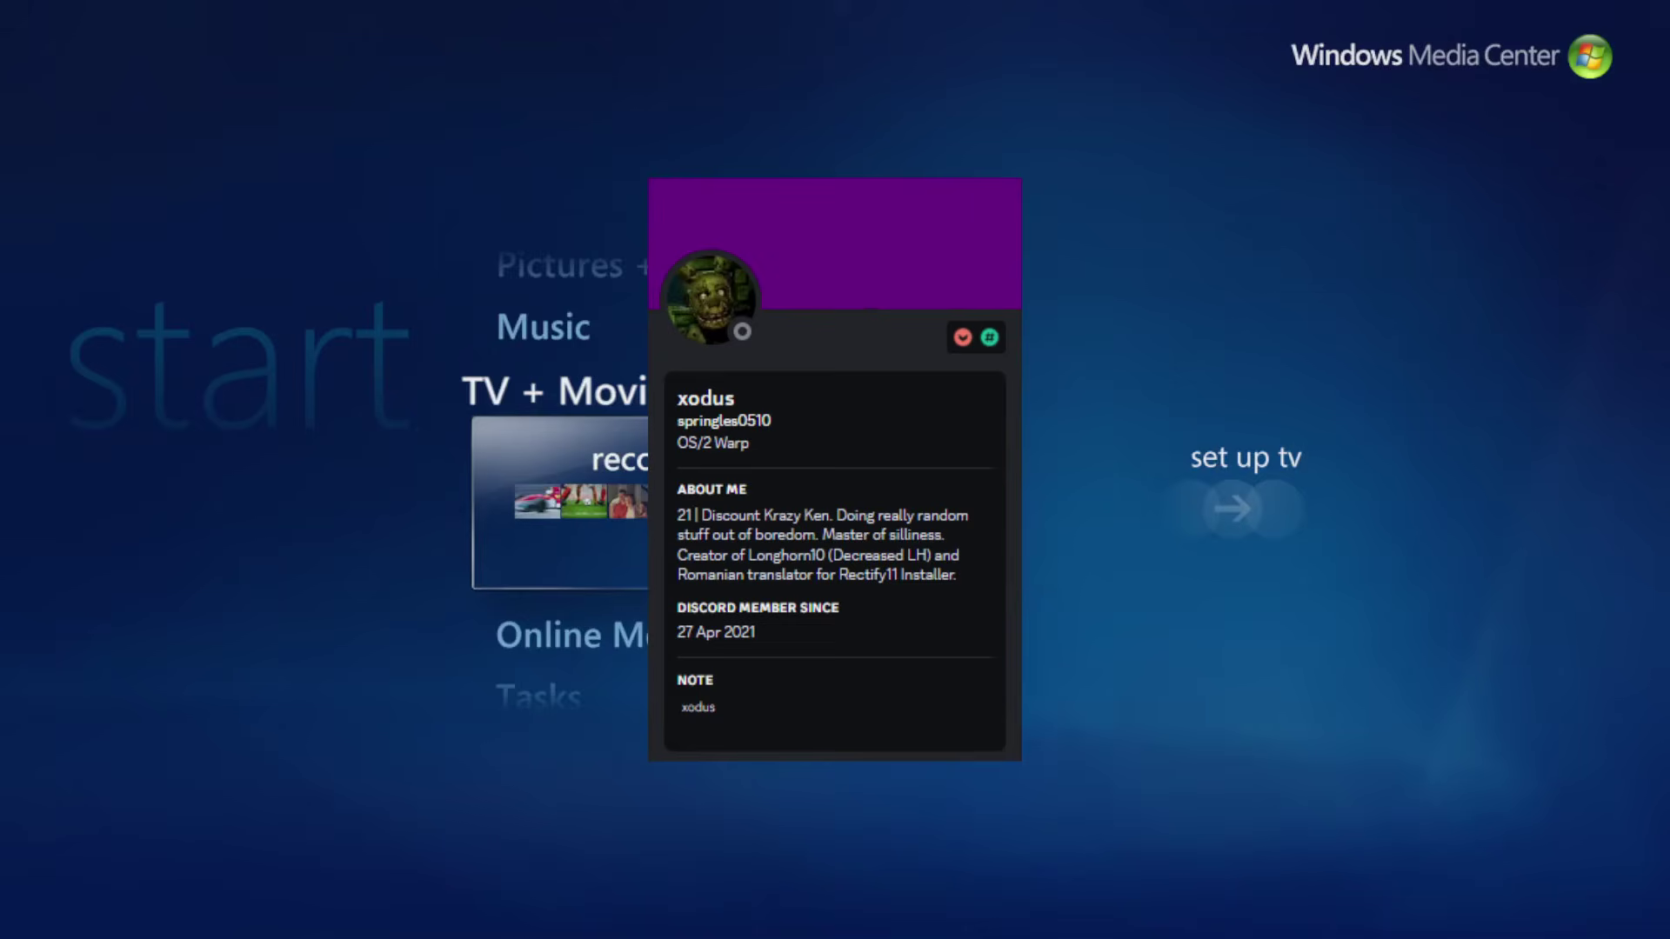
Step: Browse the Media Center start categories to the video library and decline choosing other folders to watch for media
{"action": "key", "text": "Down"}
{"action": "key", "text": "Down"}
{"action": "key", "text": "Up"}
{"action": "key", "text": "Up"}
{"action": "key", "text": "Up"}
{"action": "key", "text": "Up"}
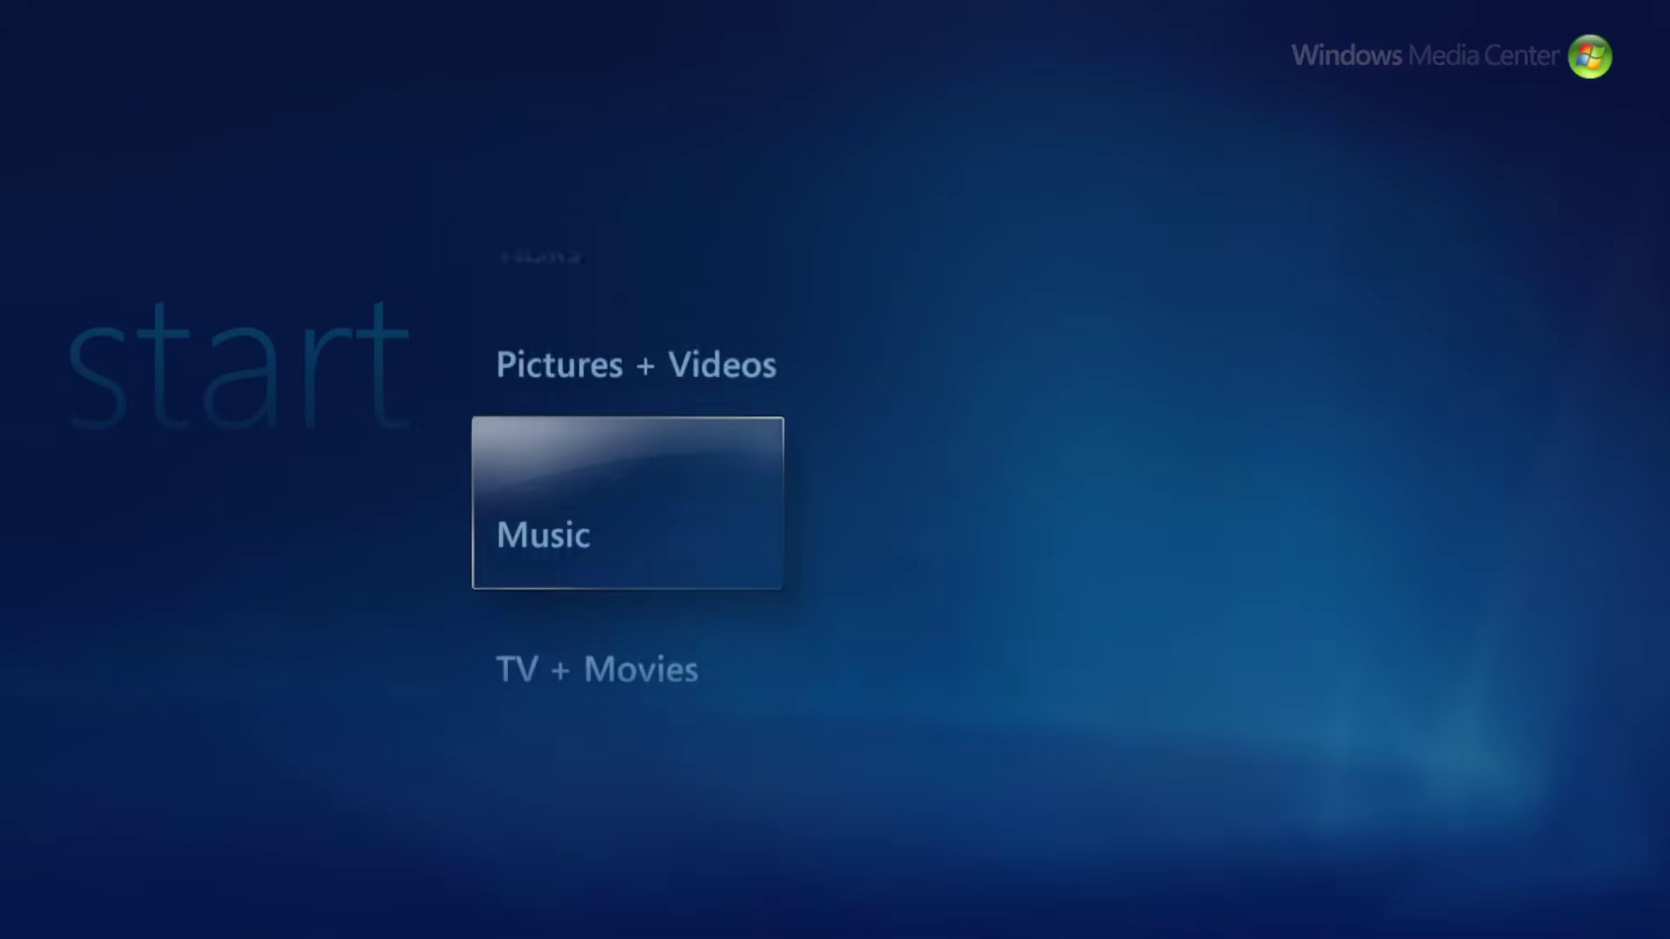
{"action": "key", "text": "Right"}
{"action": "key", "text": "Right"}
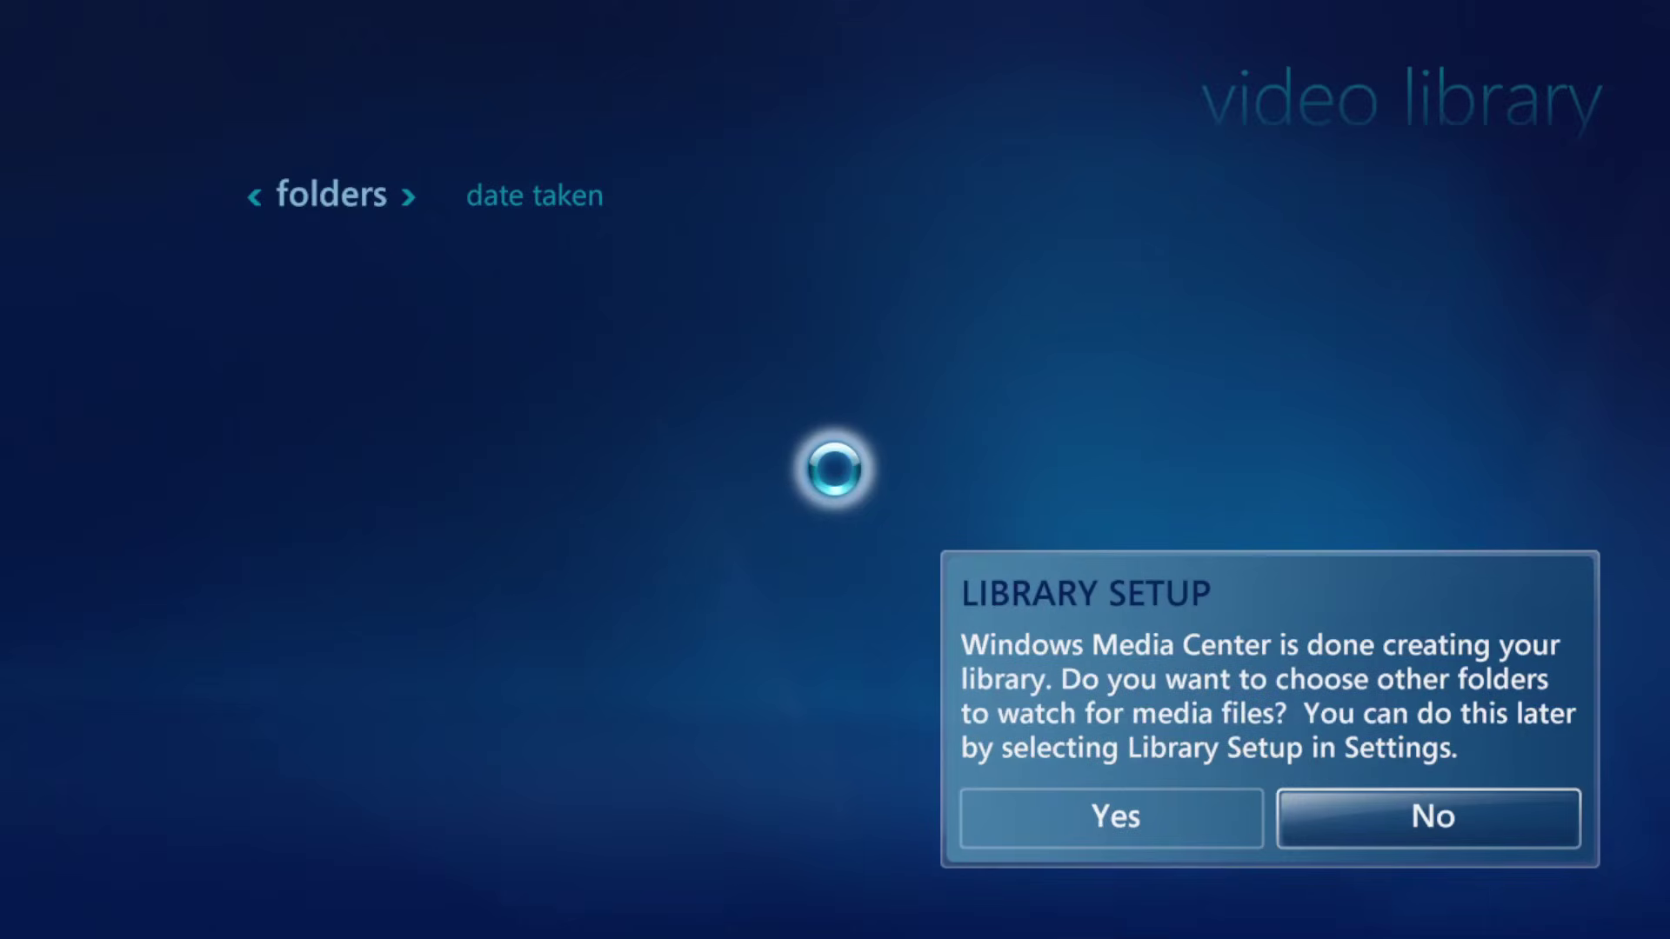
{"action": "key", "text": "Return"}
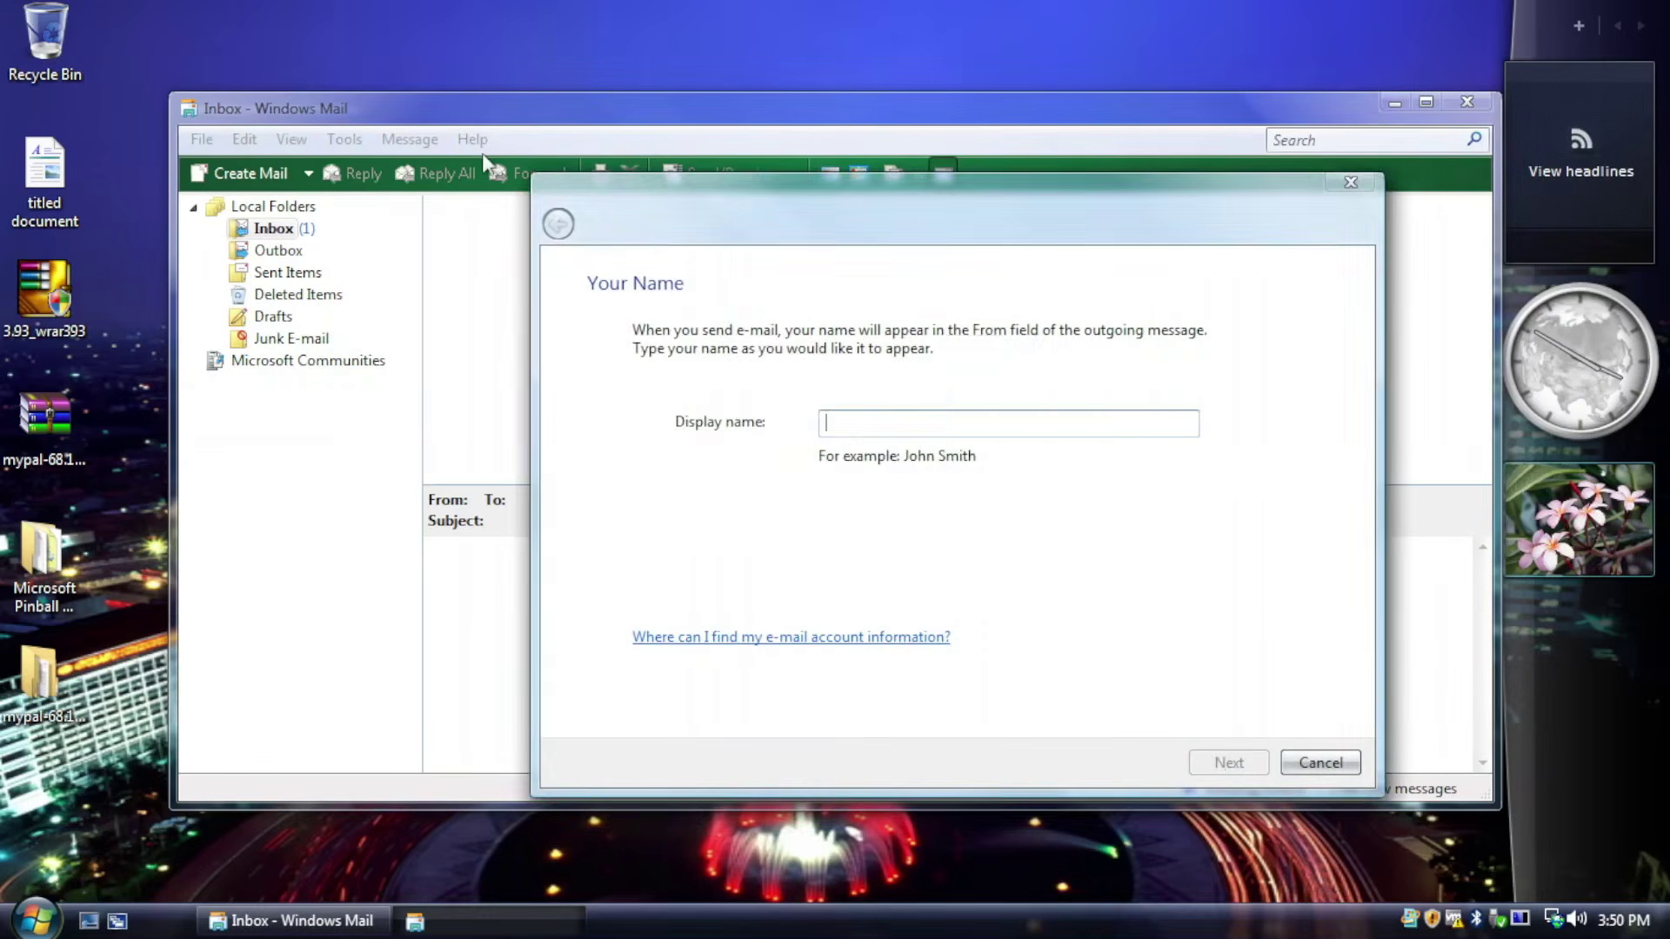
Step: Cancel the e-mail account setup in Windows Mail and check the program's help information
{"action": "key", "text": "Escape"}
{"action": "key", "text": "Return"}
{"action": "left_click", "coordinate": [472, 139]}
{"action": "left_click", "coordinate": [514, 239]}
{"action": "left_click", "coordinate": [1070, 677]}
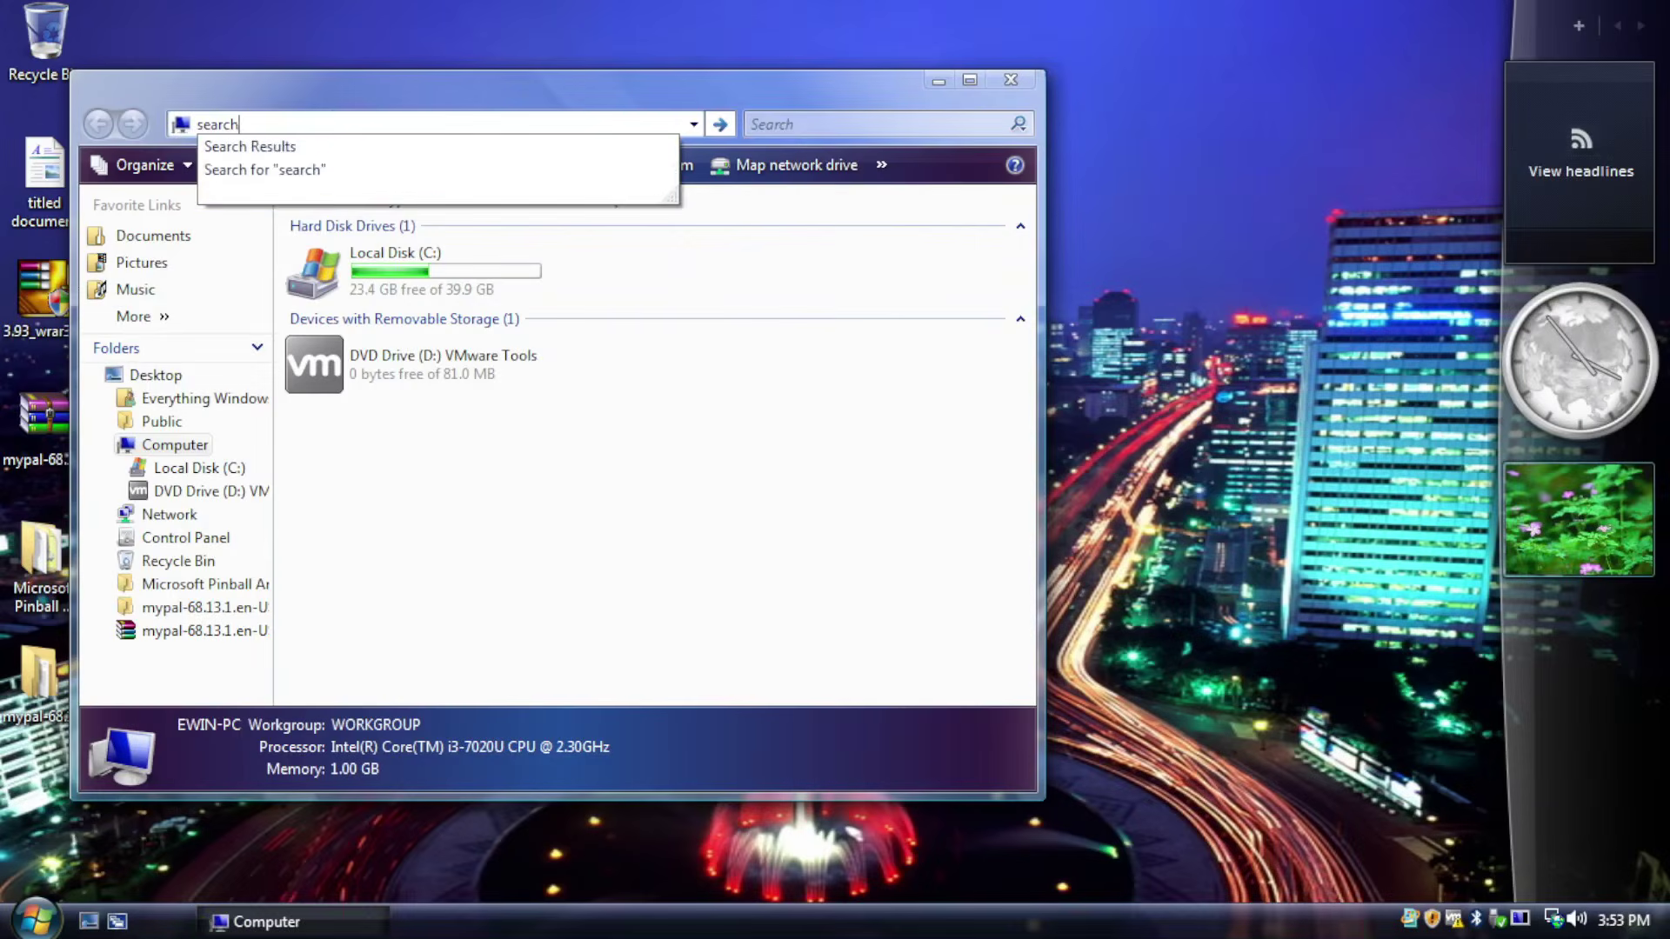
Step: Go to the address search-ms: in the Computer window
{"action": "type", "text": "-ms:"}
{"action": "key", "text": "Return"}
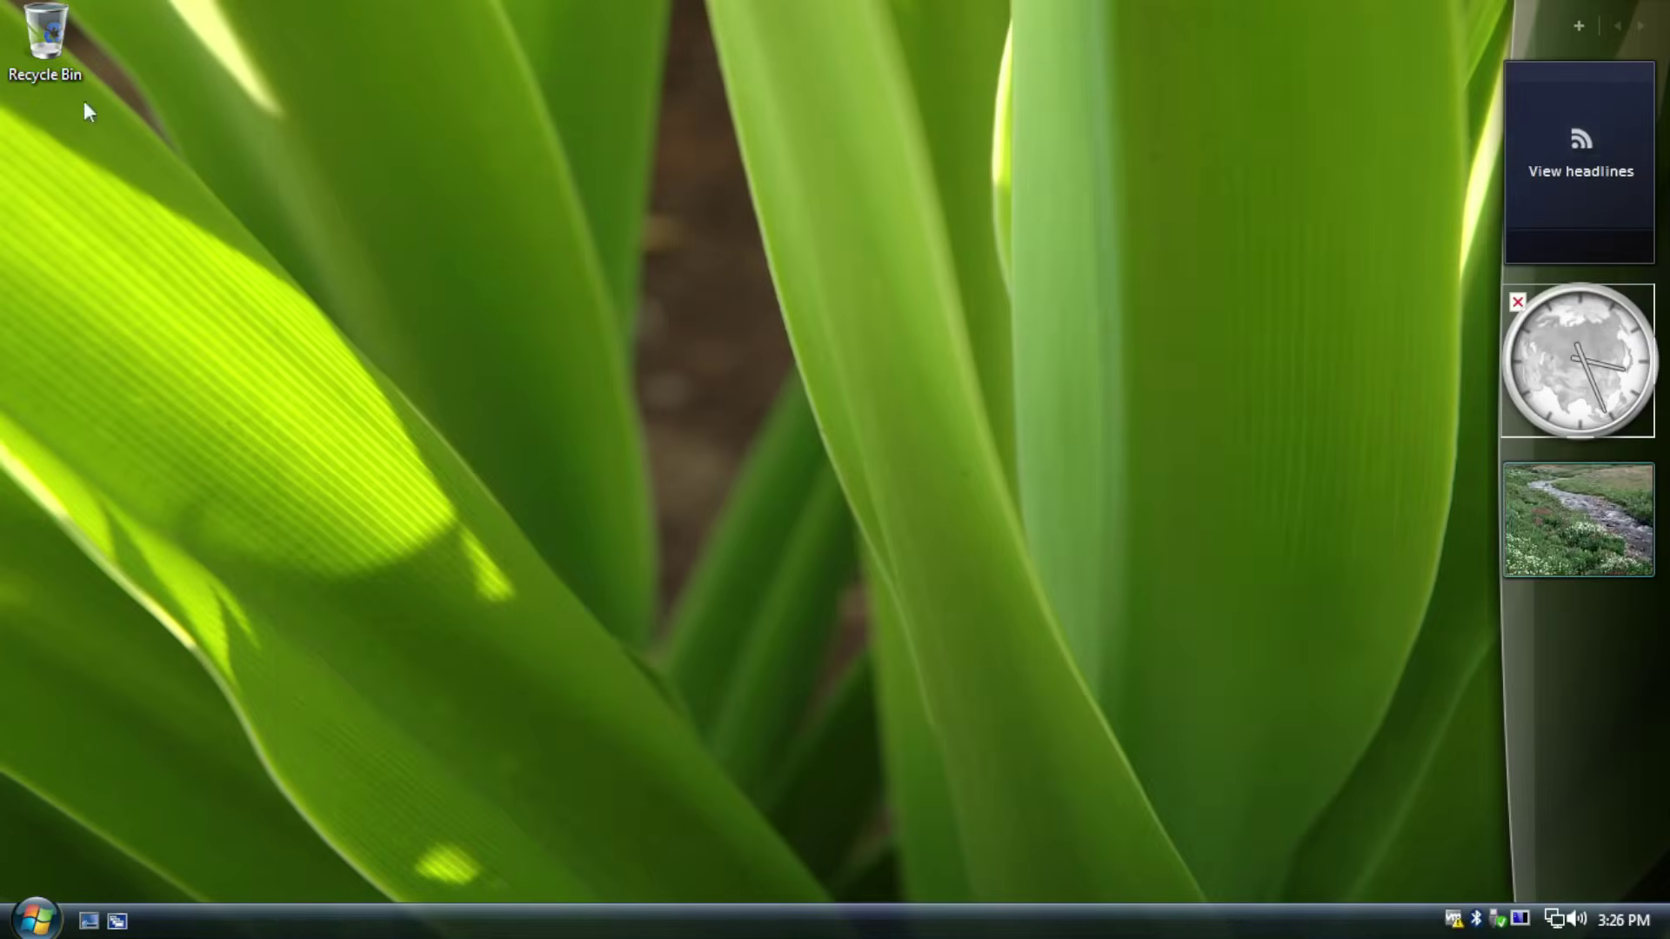
Step: Open the Start menu and browse further down the Windows Wallpapers desktop backgrounds
{"action": "key", "text": "super"}
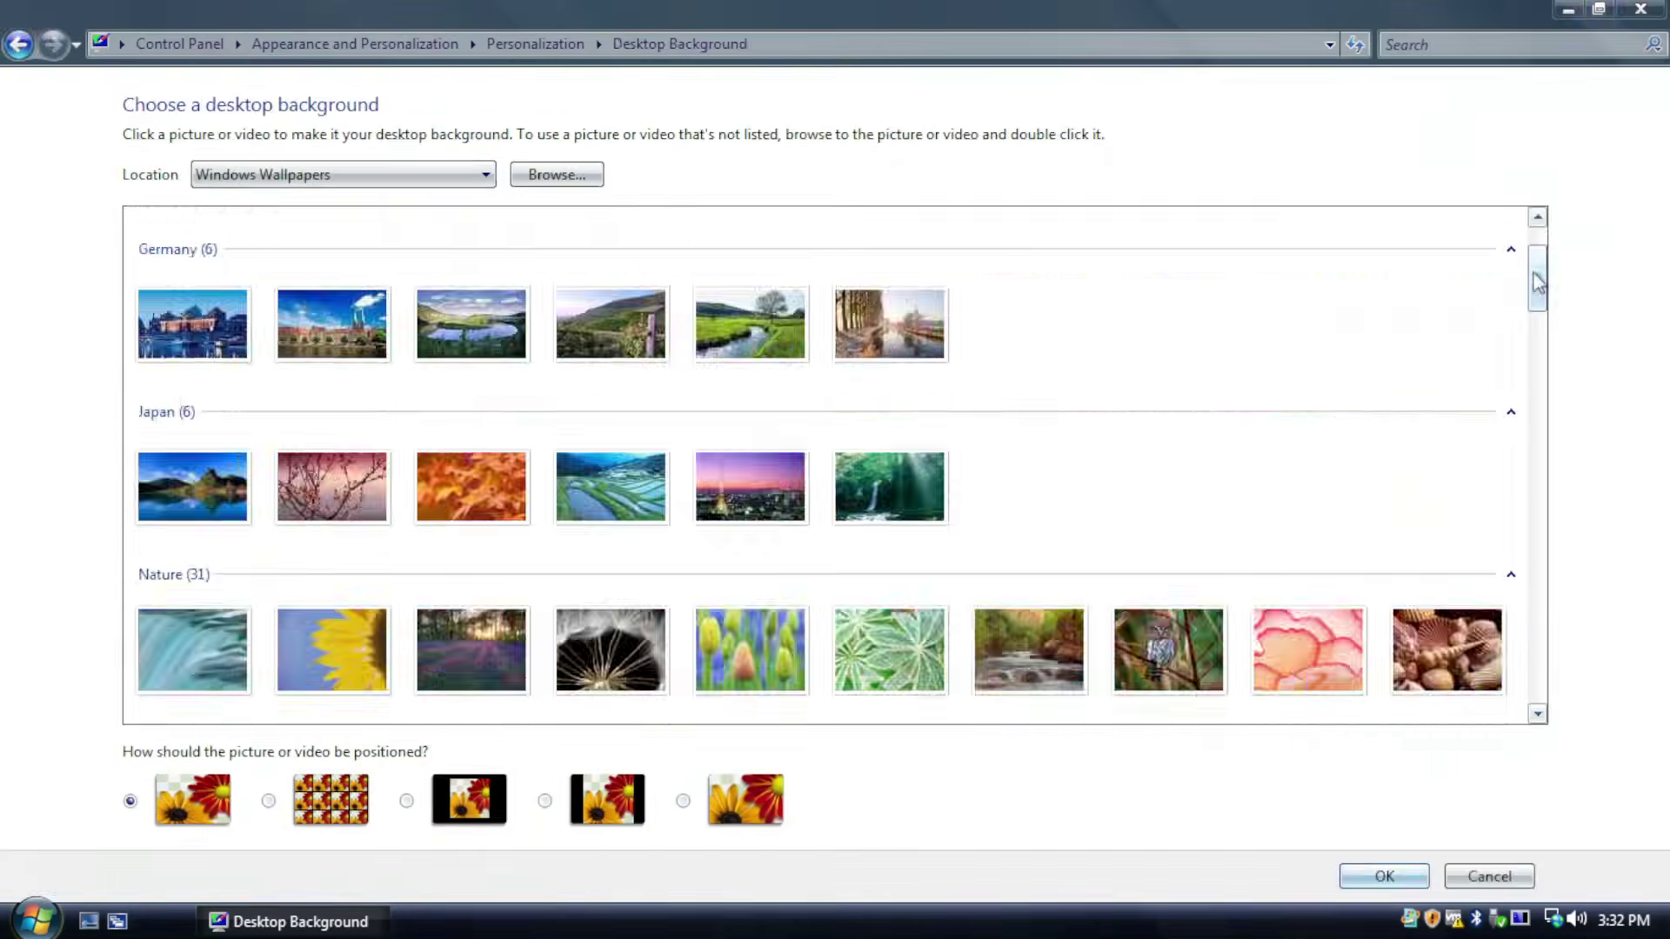
{"action": "left_click_drag", "start_coordinate": [1535, 280], "coordinate": [1543, 678]}
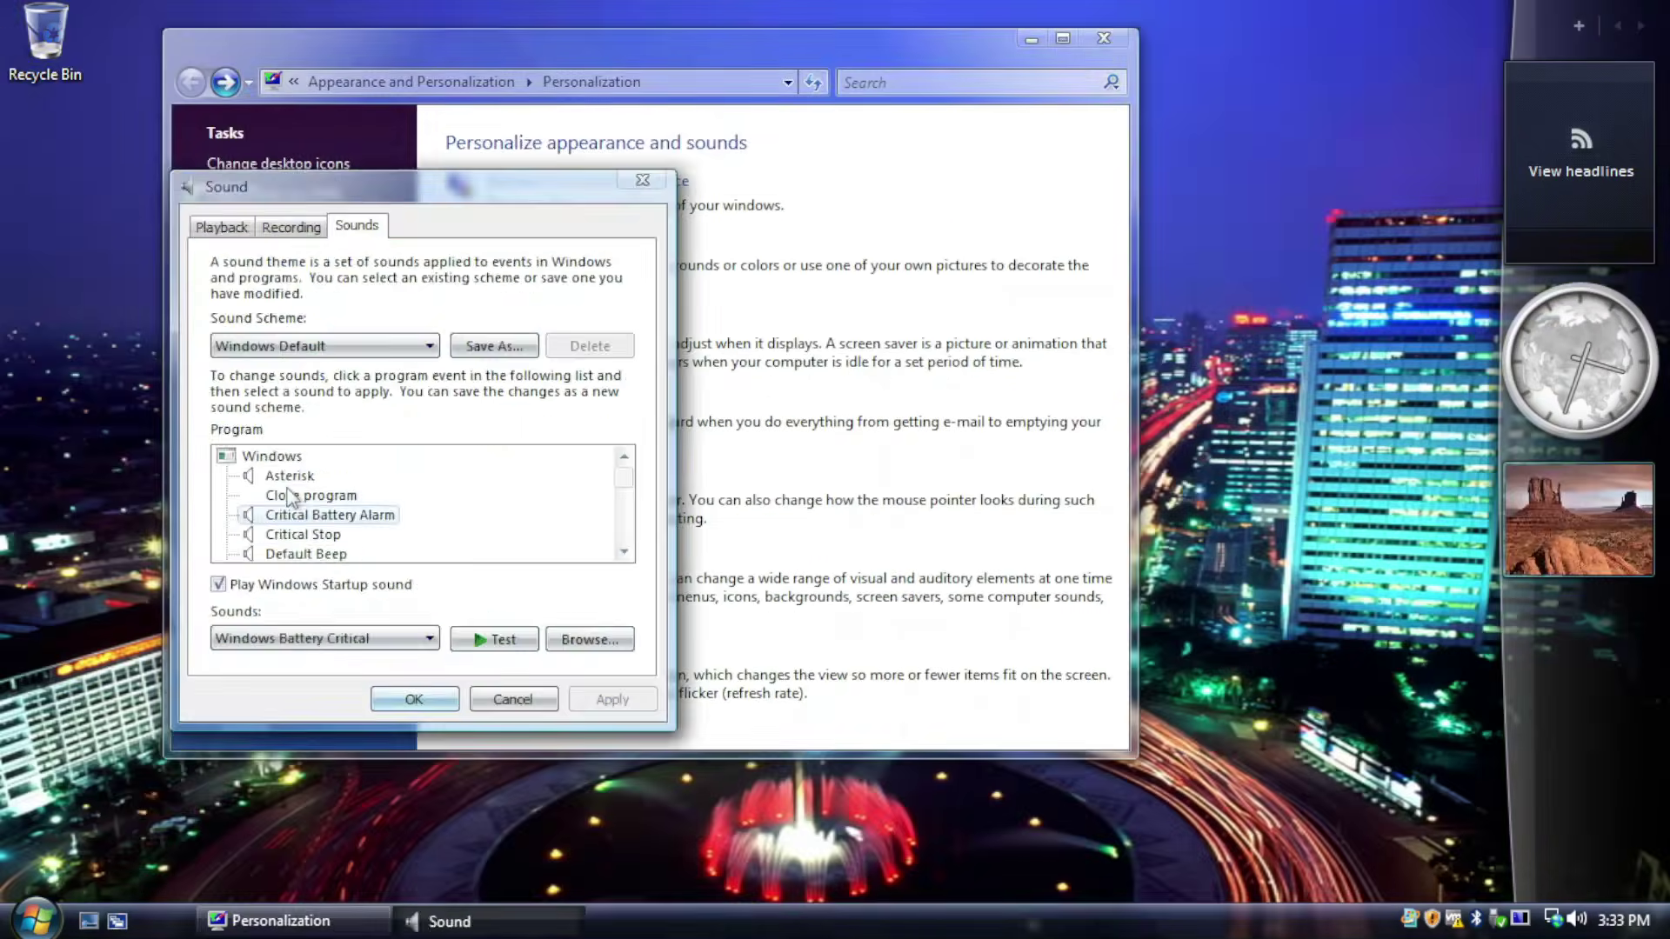
Step: Go through the program event sounds that follow Critical Battery Alarm in the Sound settings
{"action": "key", "text": "Down"}
{"action": "key", "text": "Down"}
{"action": "key", "text": "Down"}
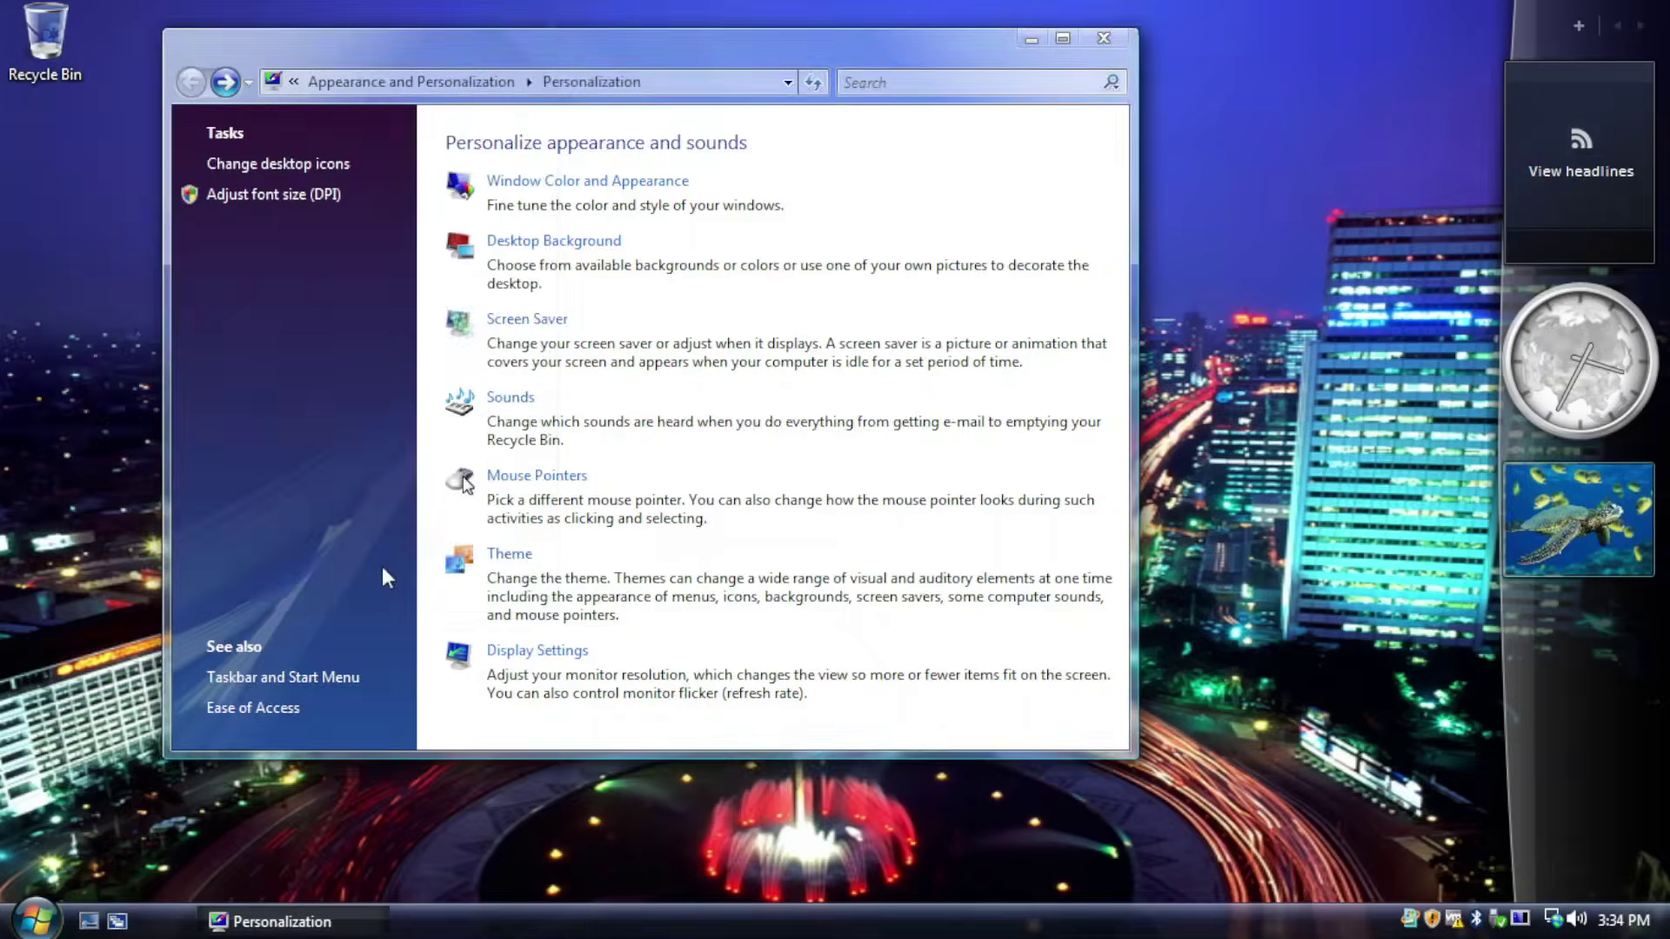